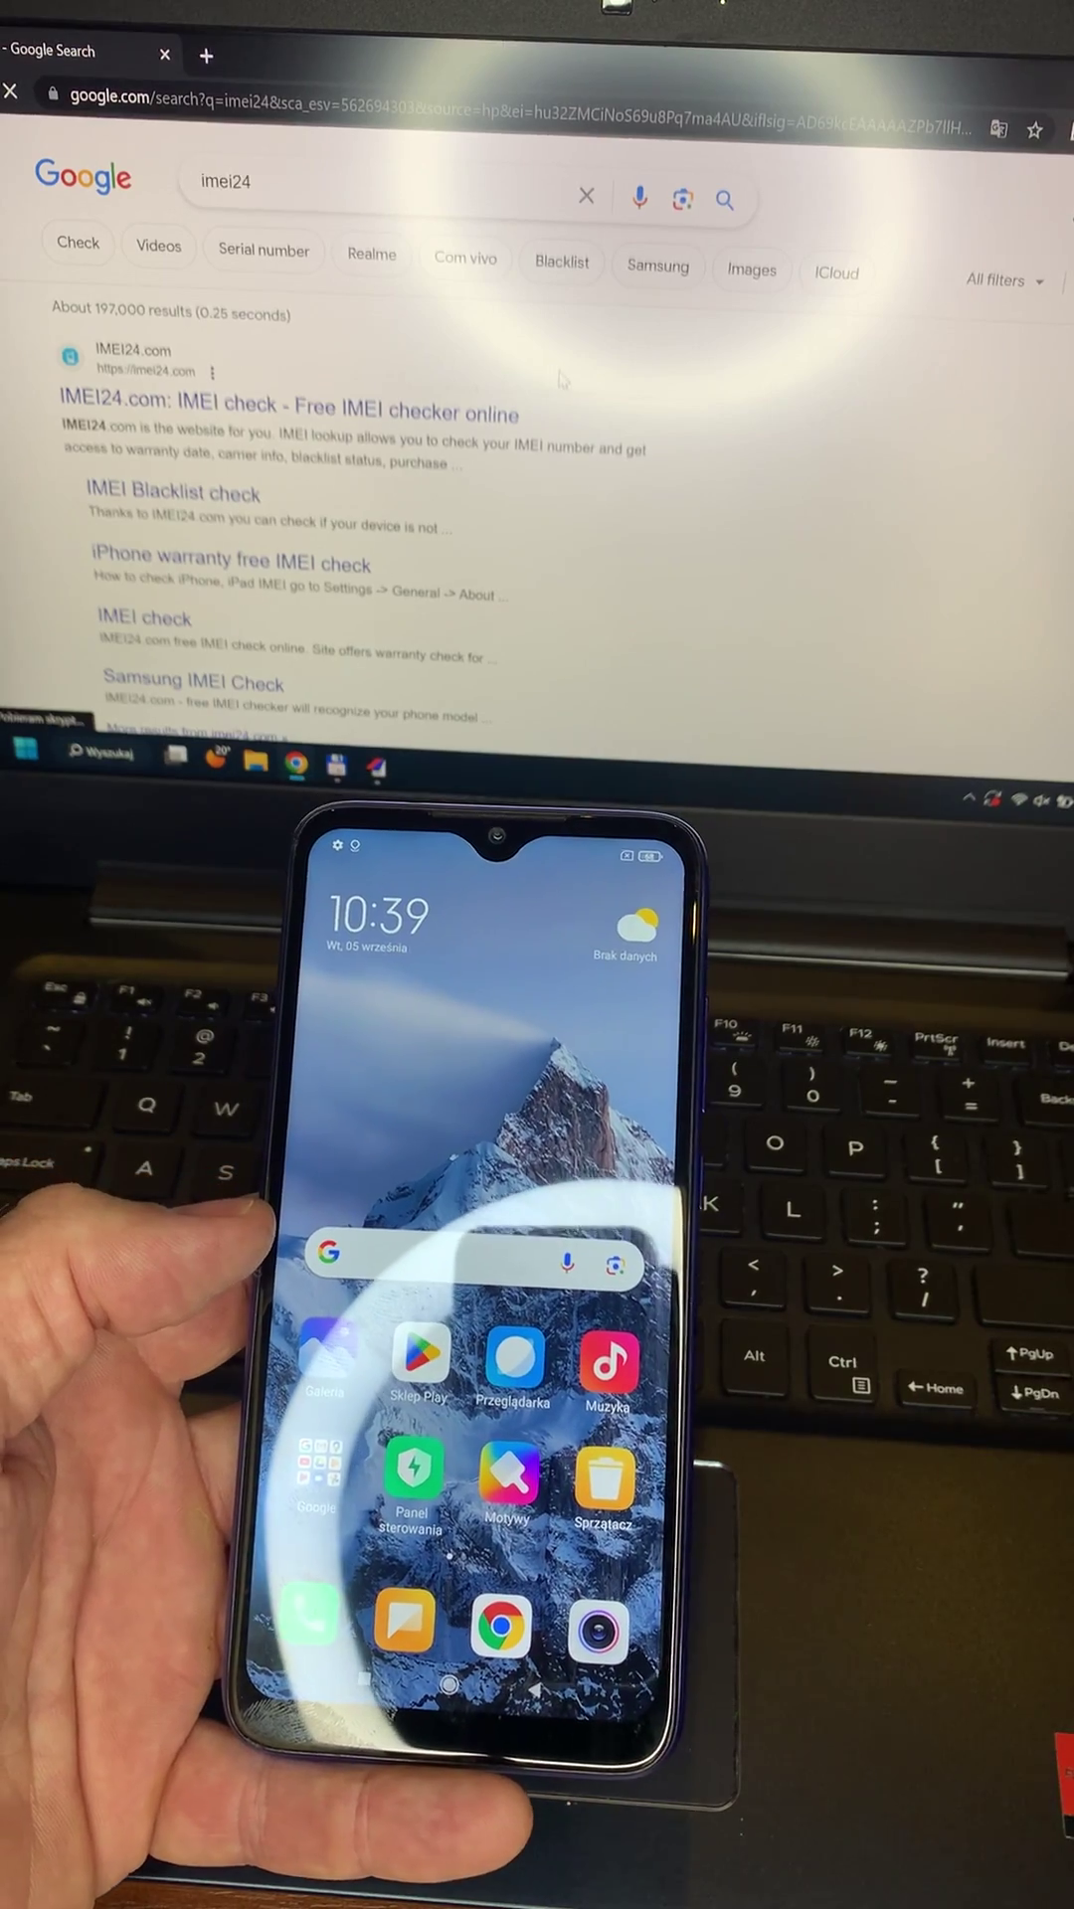
# Step: Open the IMEI24.com free IMEI checker site from the Google results for 'imei24'
pyautogui.click(508, 412)
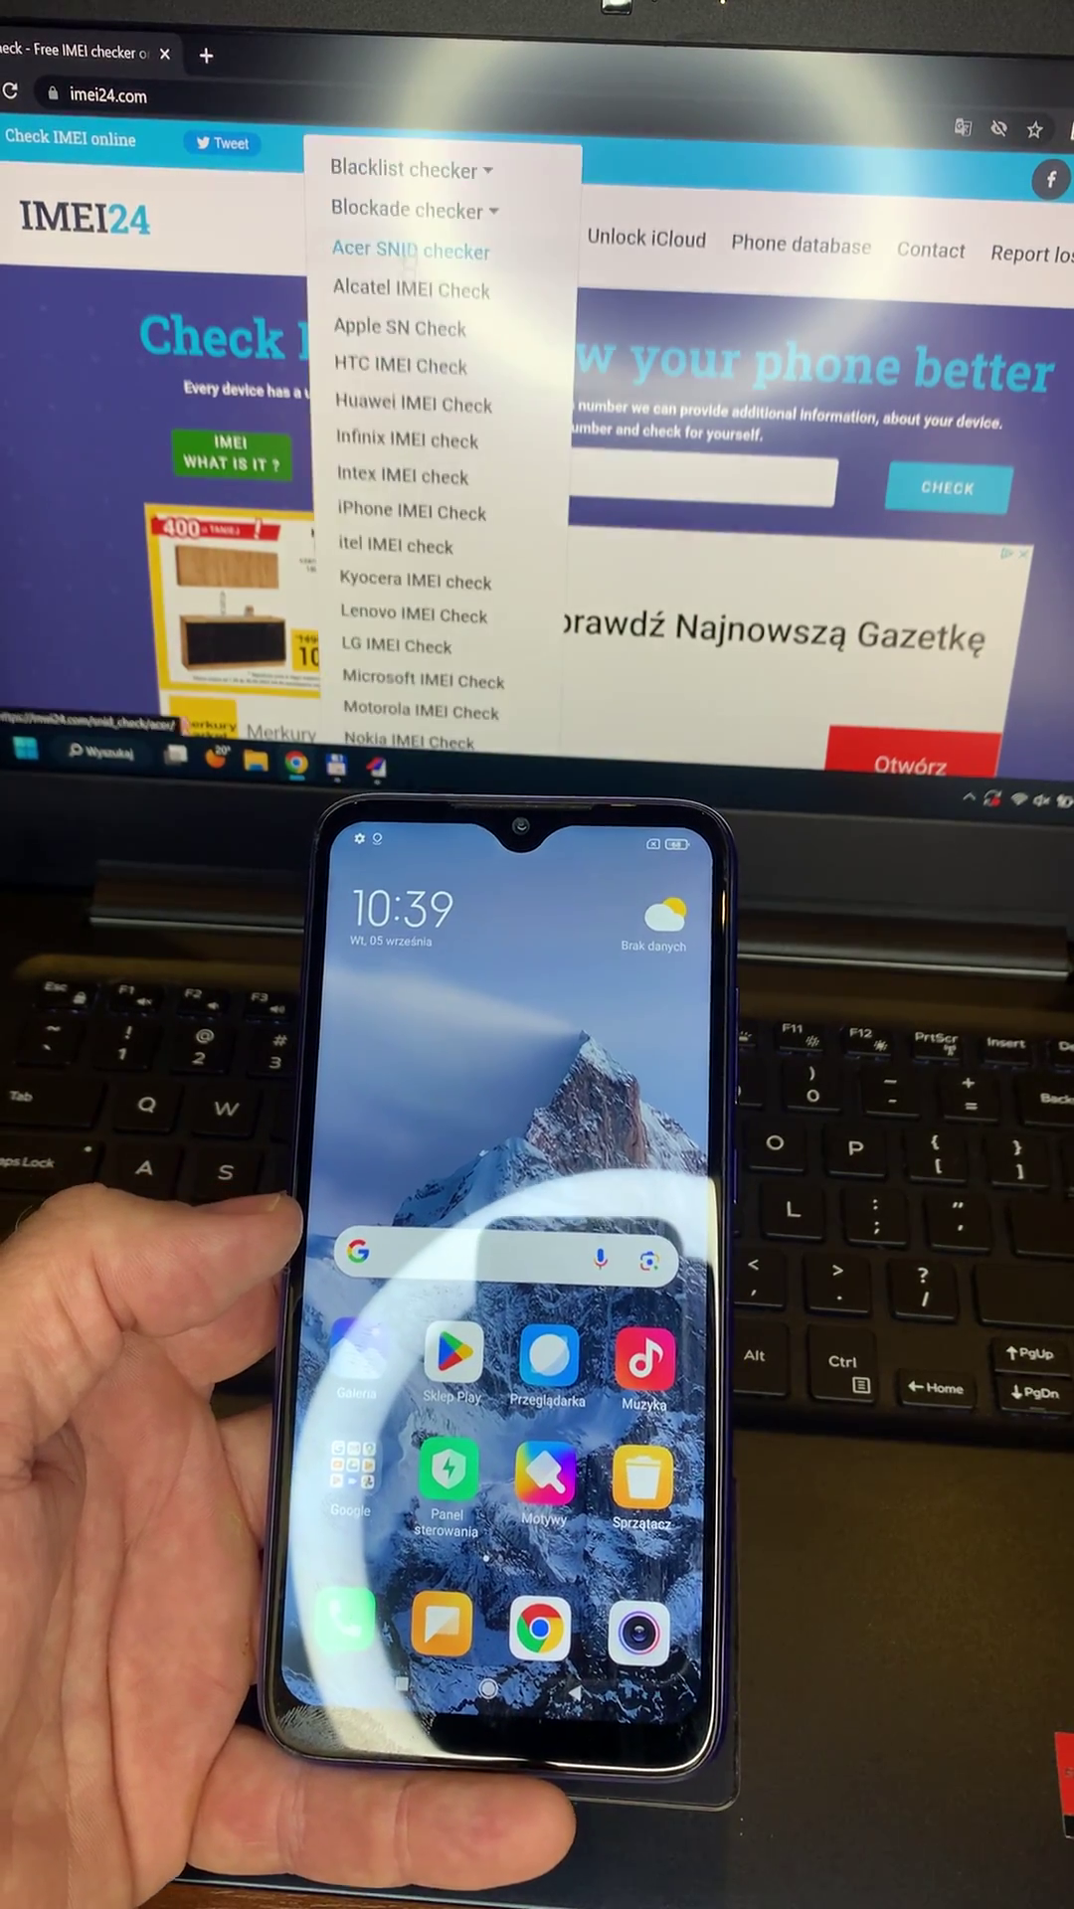
pyautogui.scroll(-3, 432, 612)
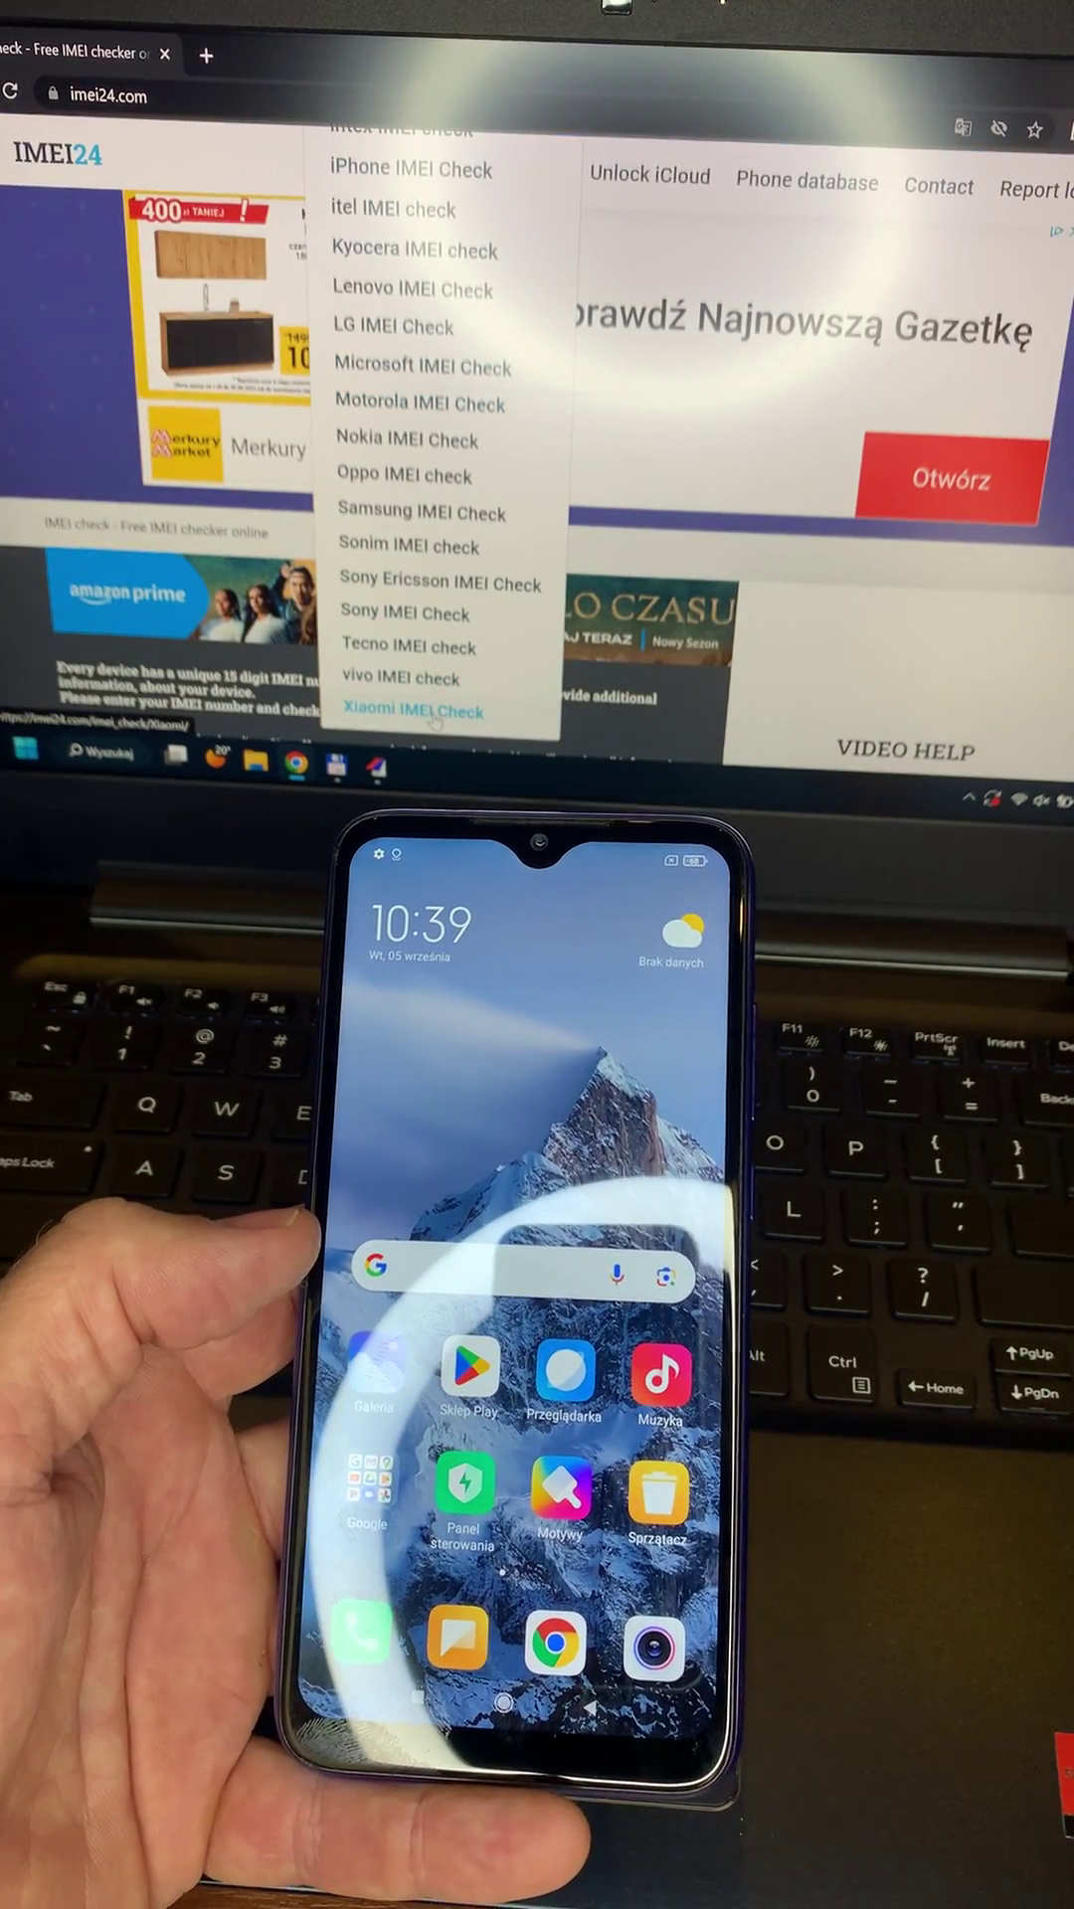
# Step: Go to the Xiaomi IMEI Check page from the IMEI checker list
pyautogui.click(434, 713)
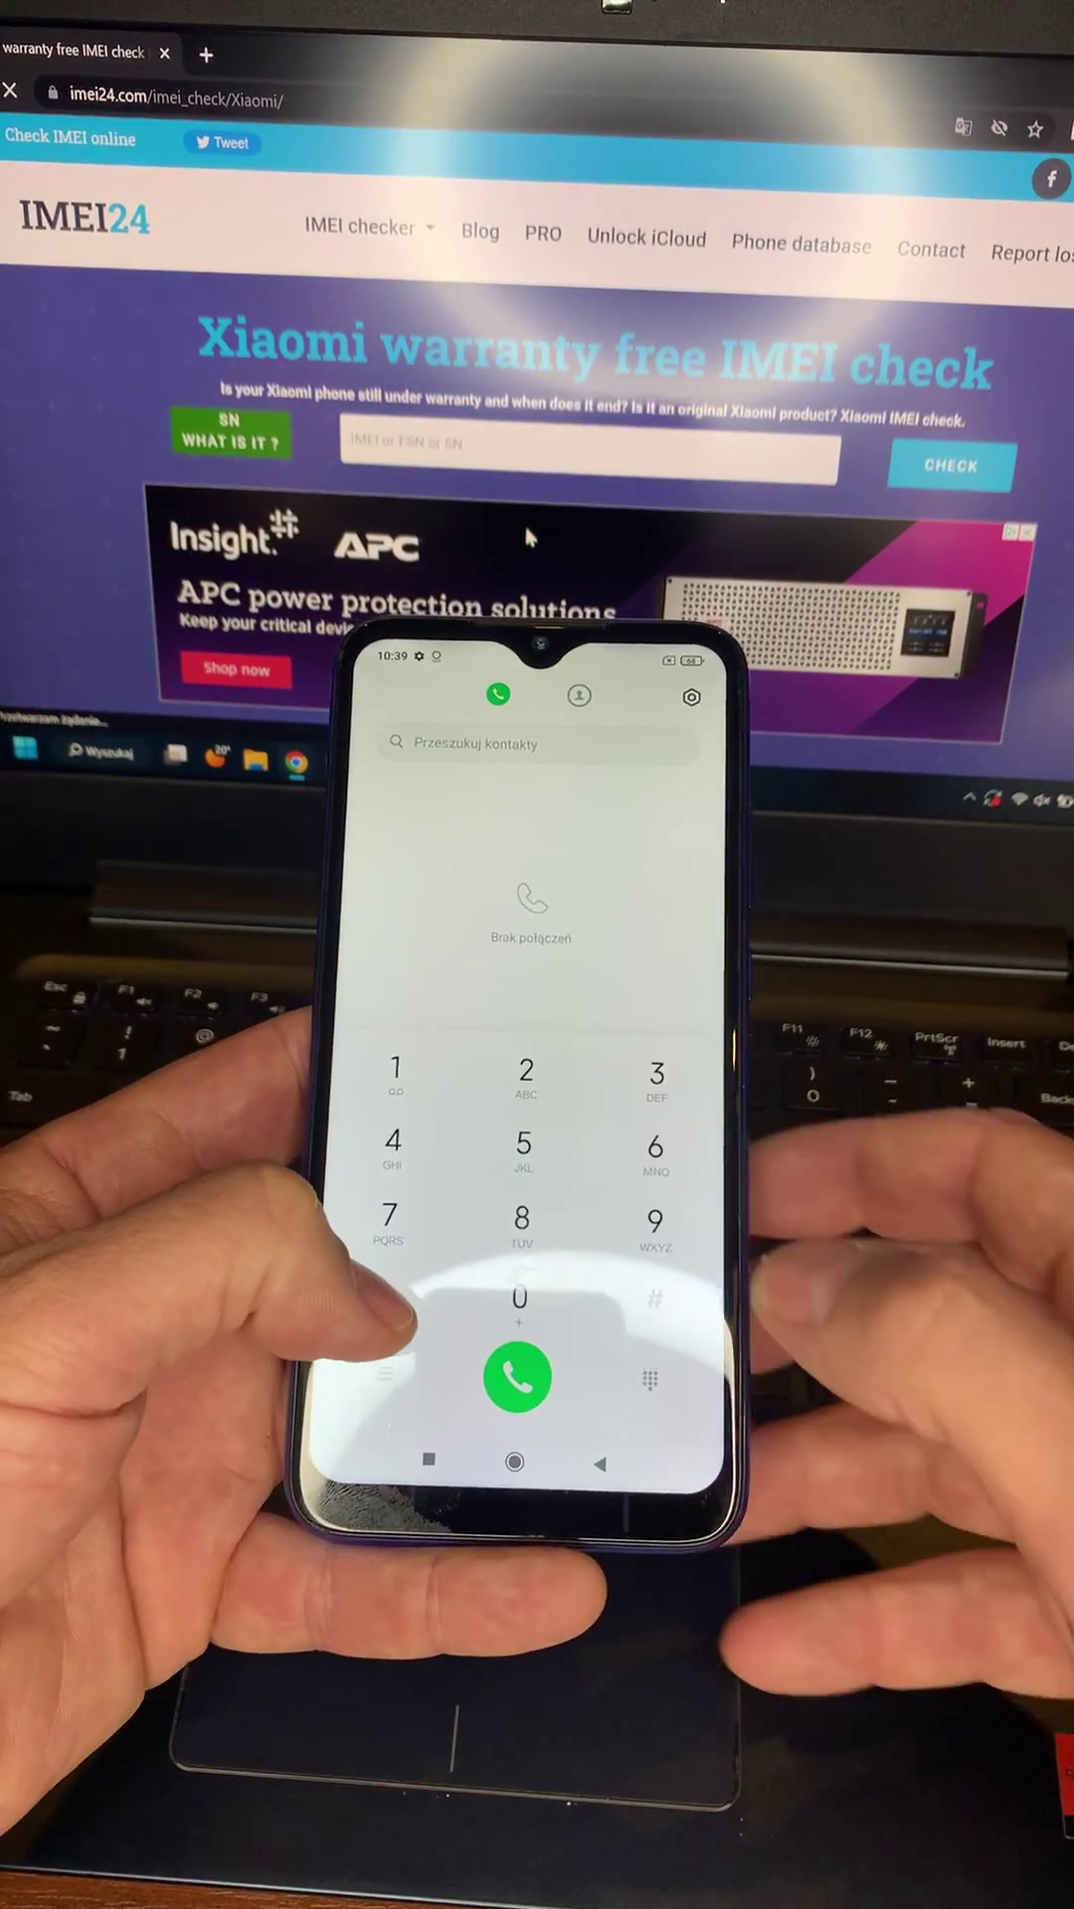
pyautogui.write('*')
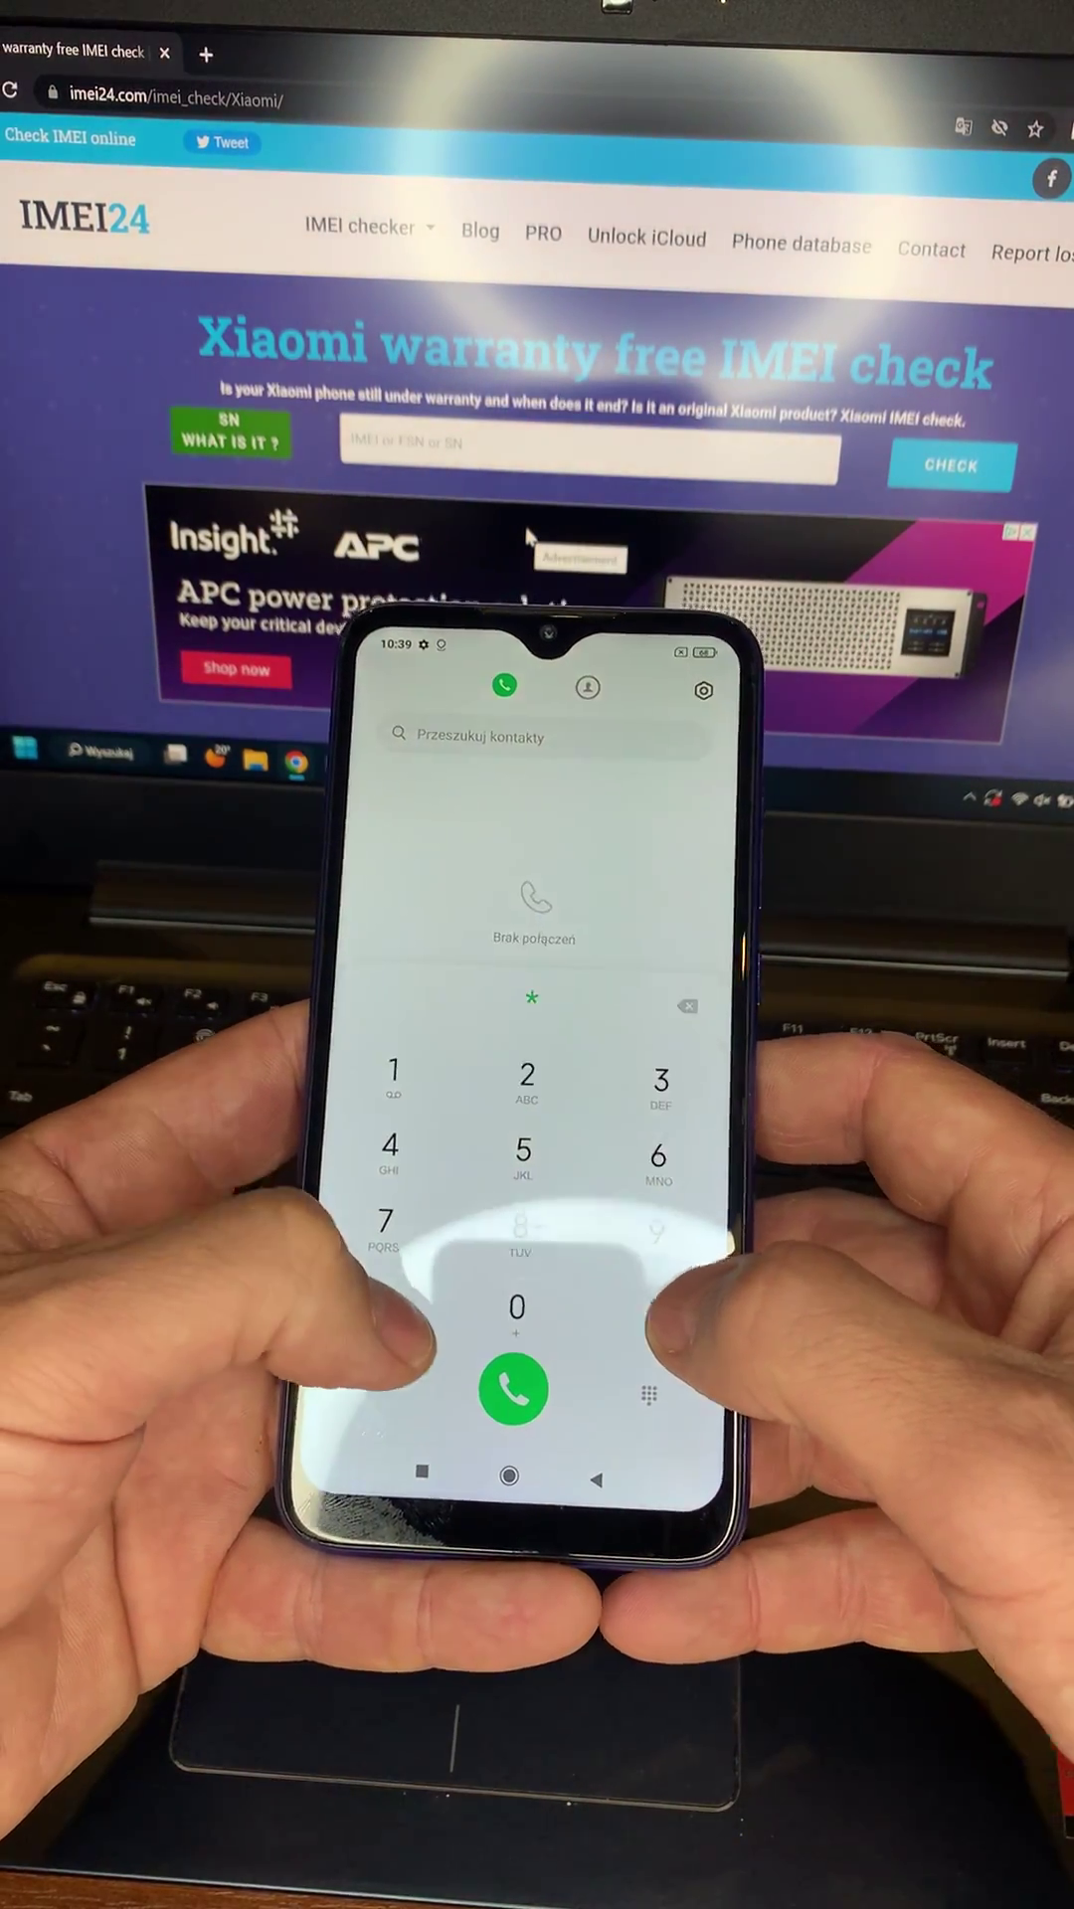
pyautogui.write('#06')
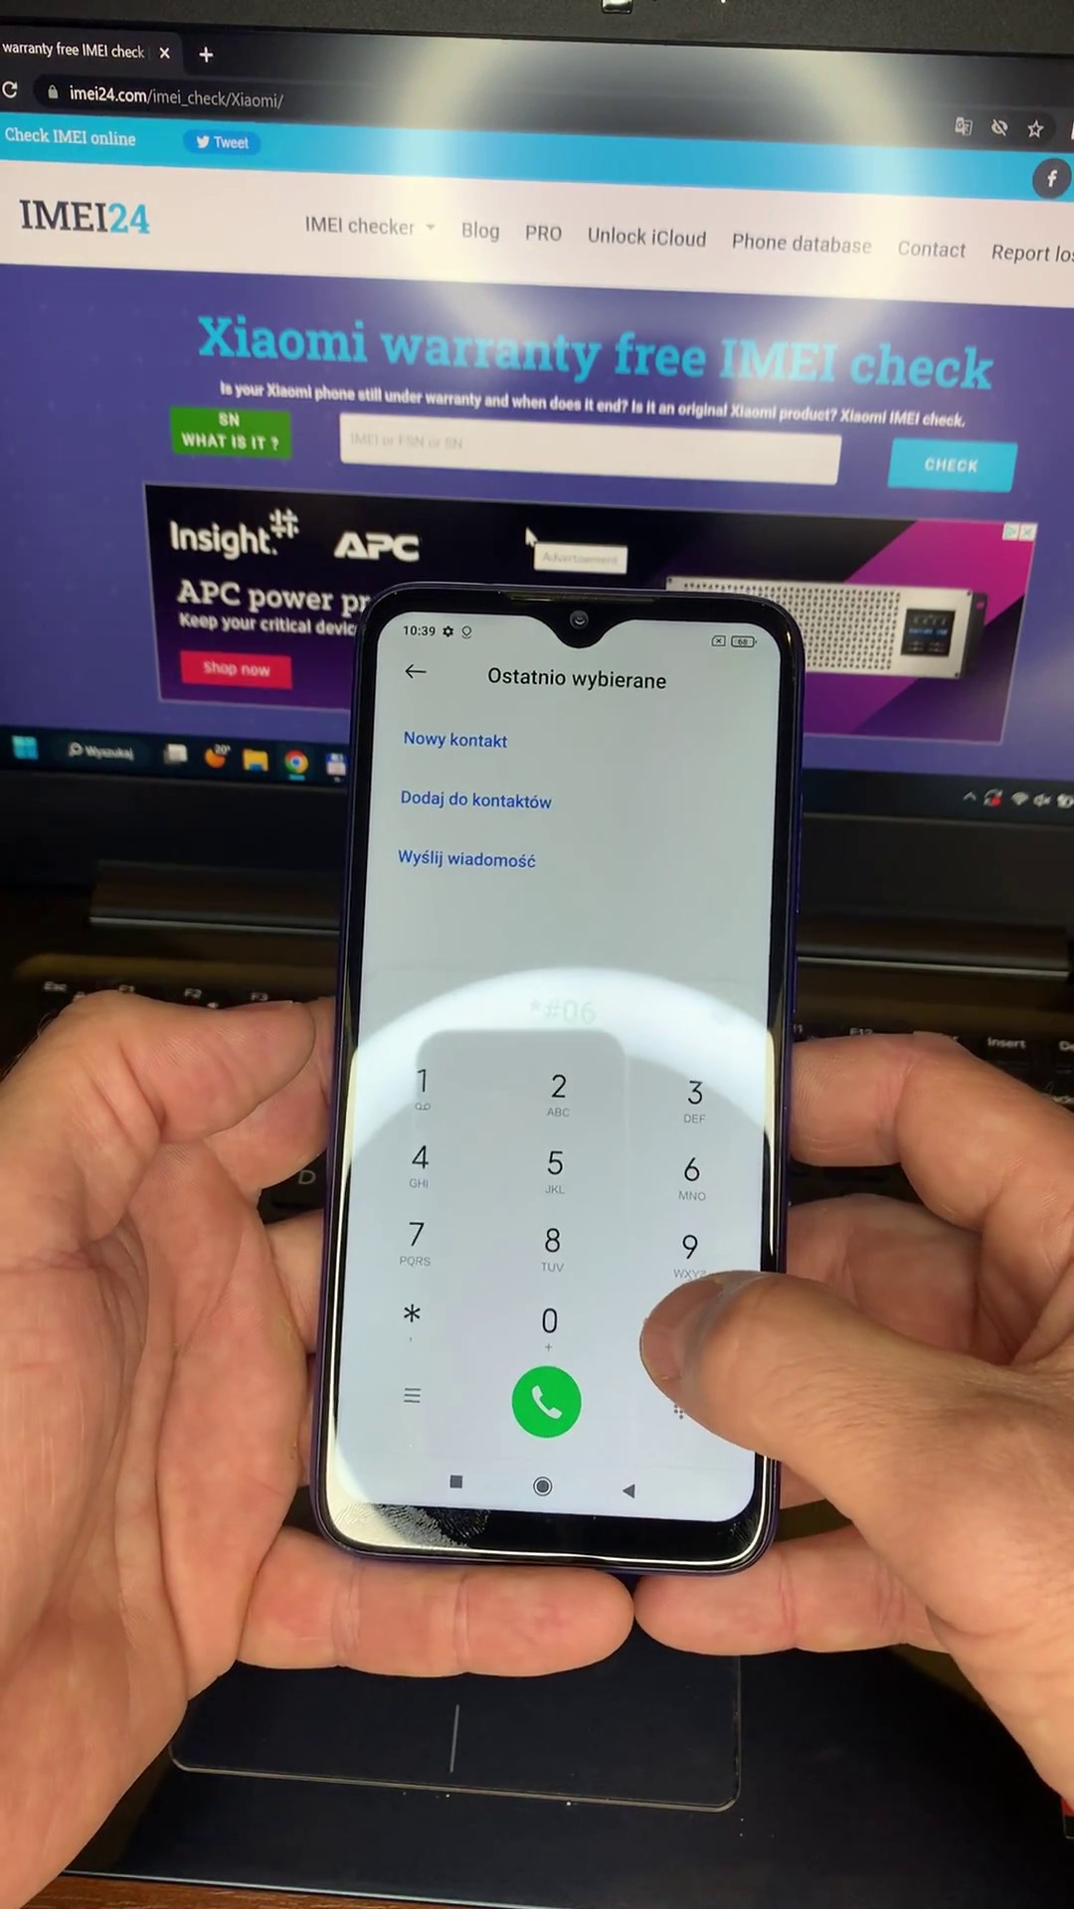
pyautogui.write('#')
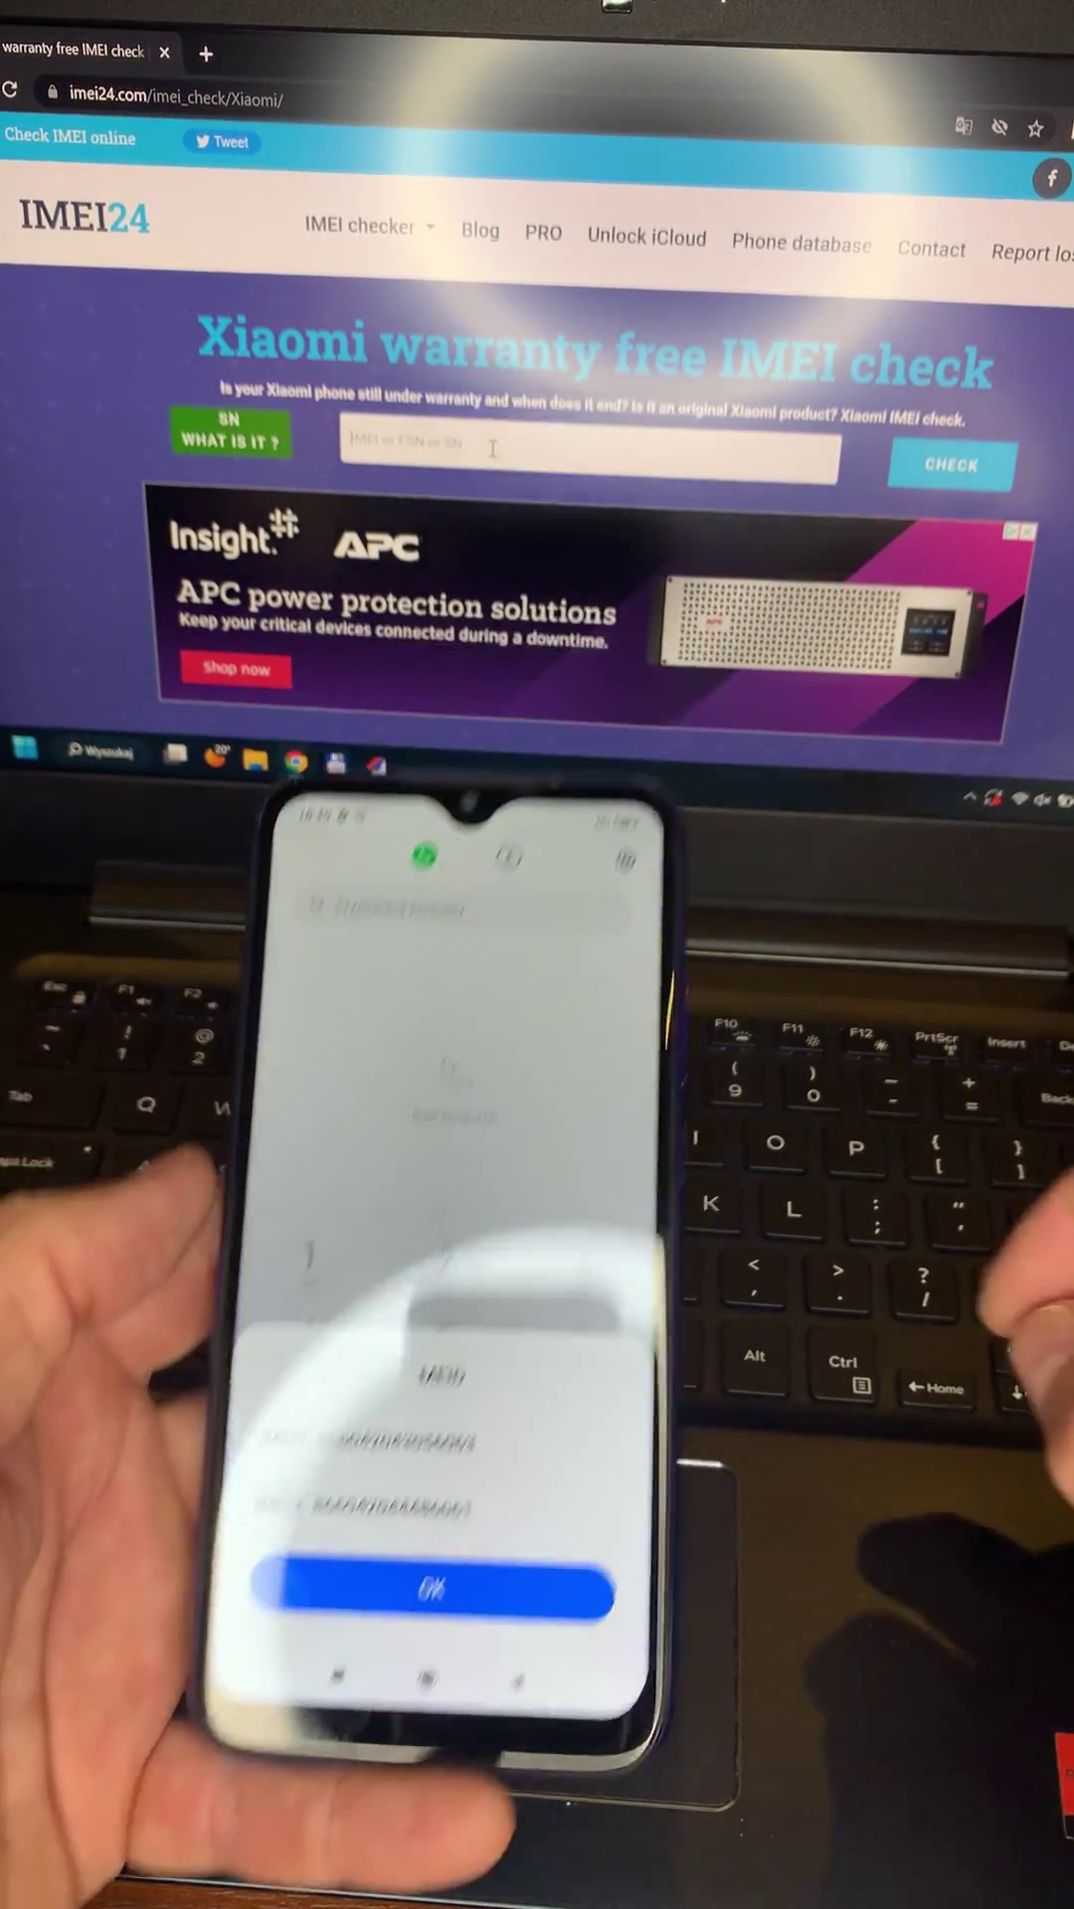
pyautogui.click(433, 1587)
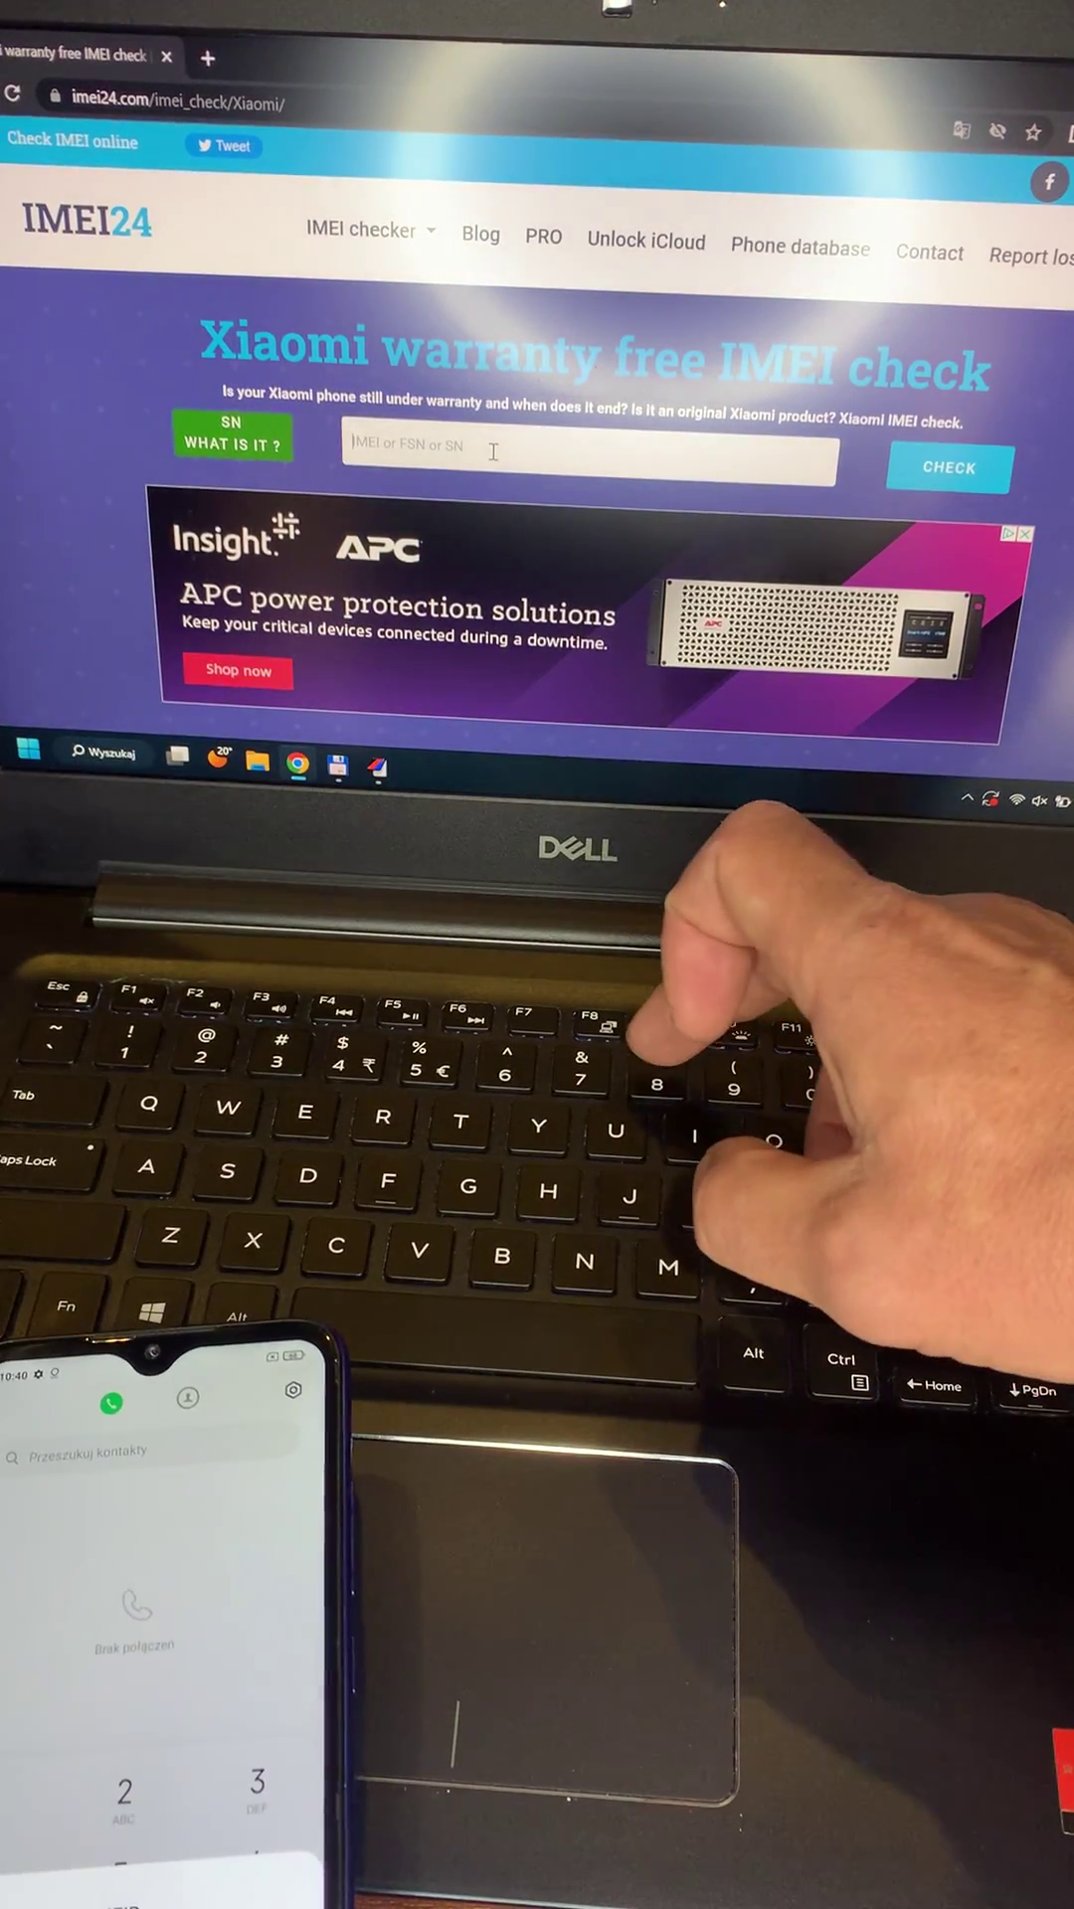
pyautogui.write('8660')
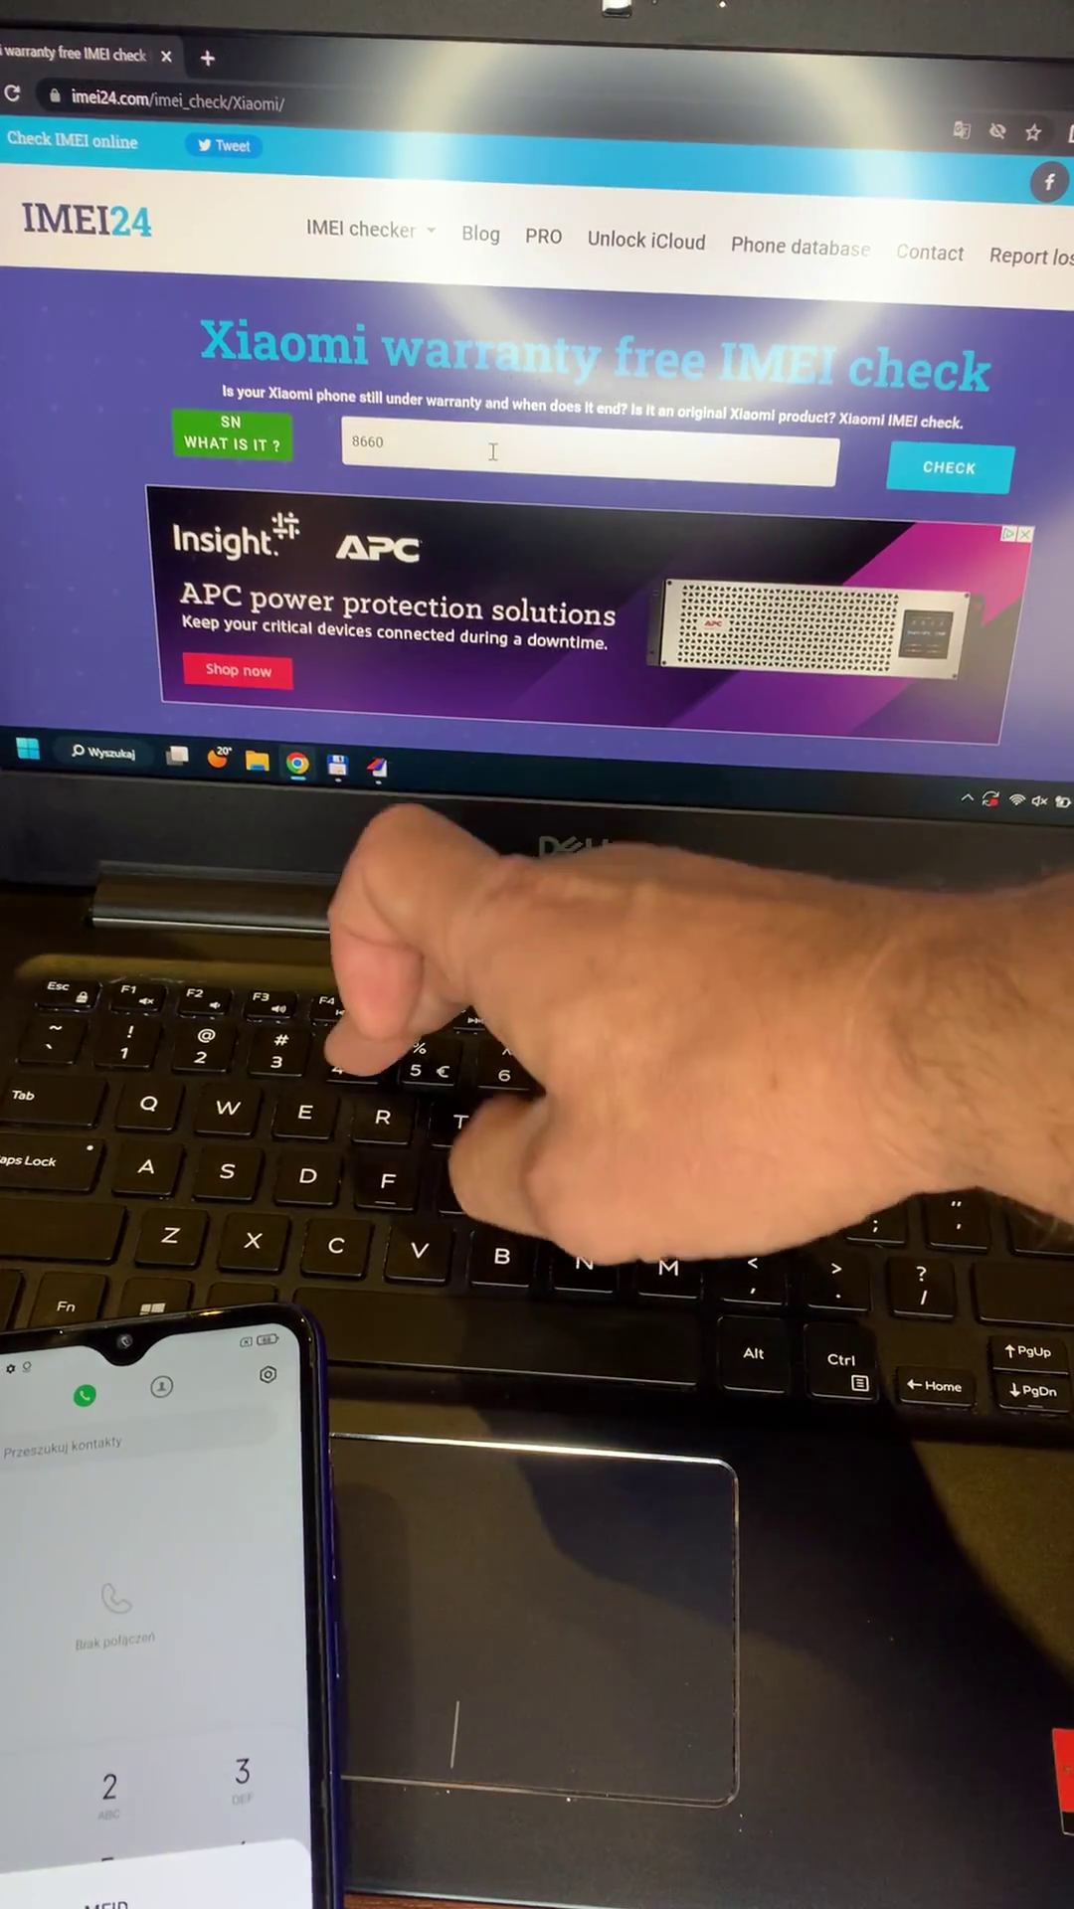
pyautogui.write('420')
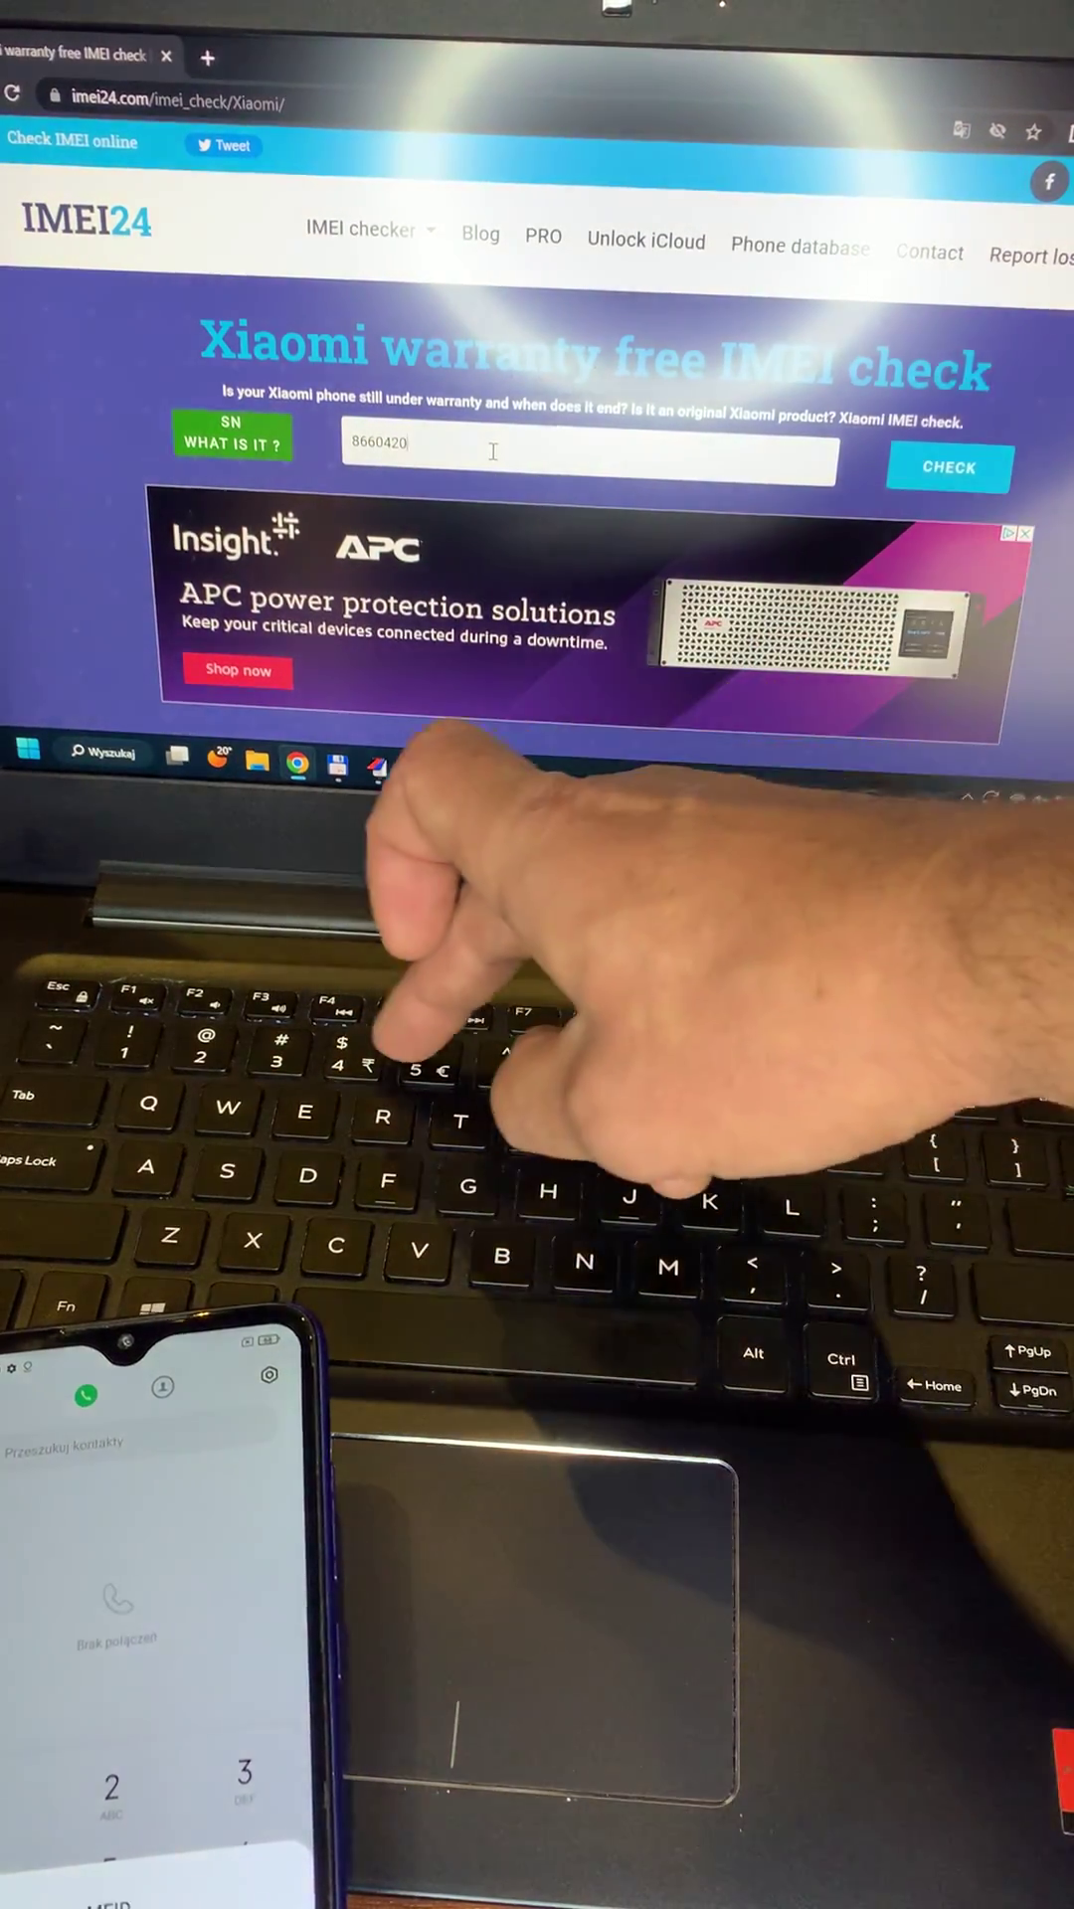
pyautogui.write('43')
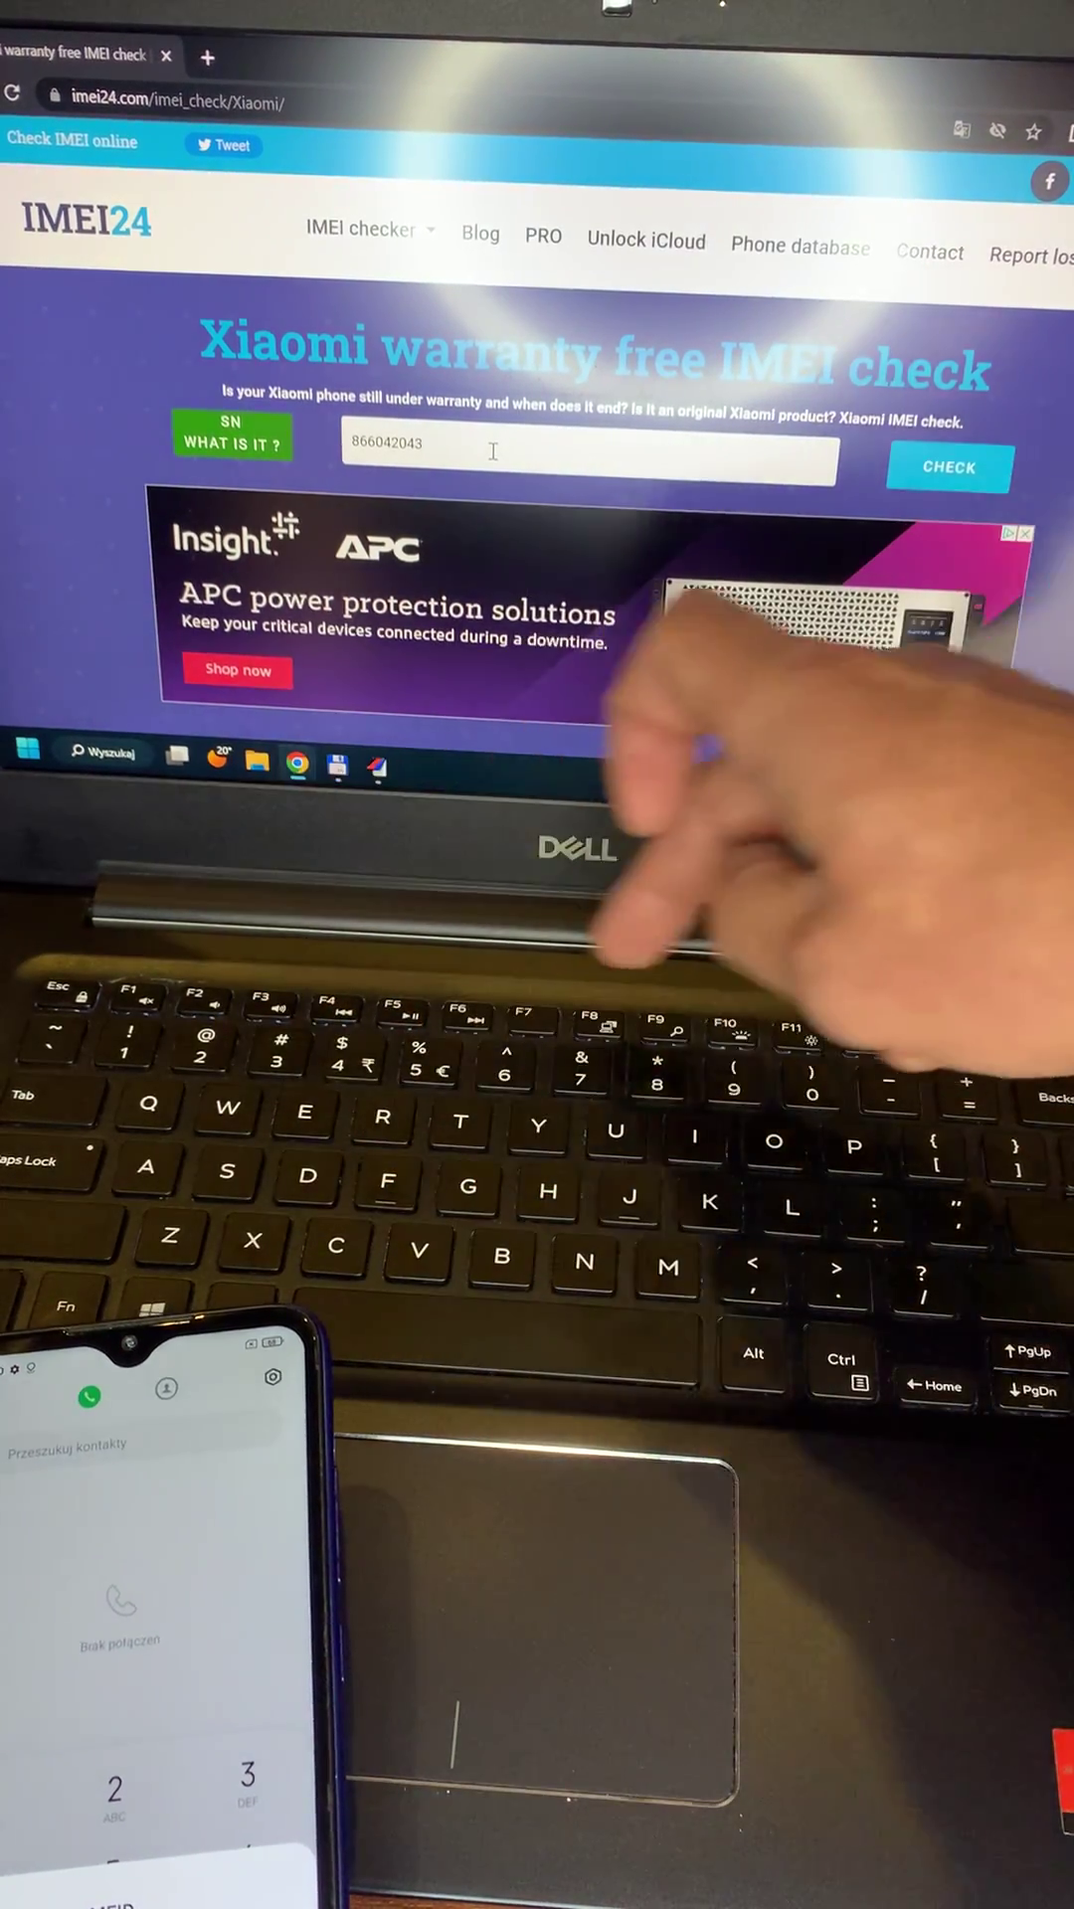
pyautogui.write('0')
pyautogui.write('5')
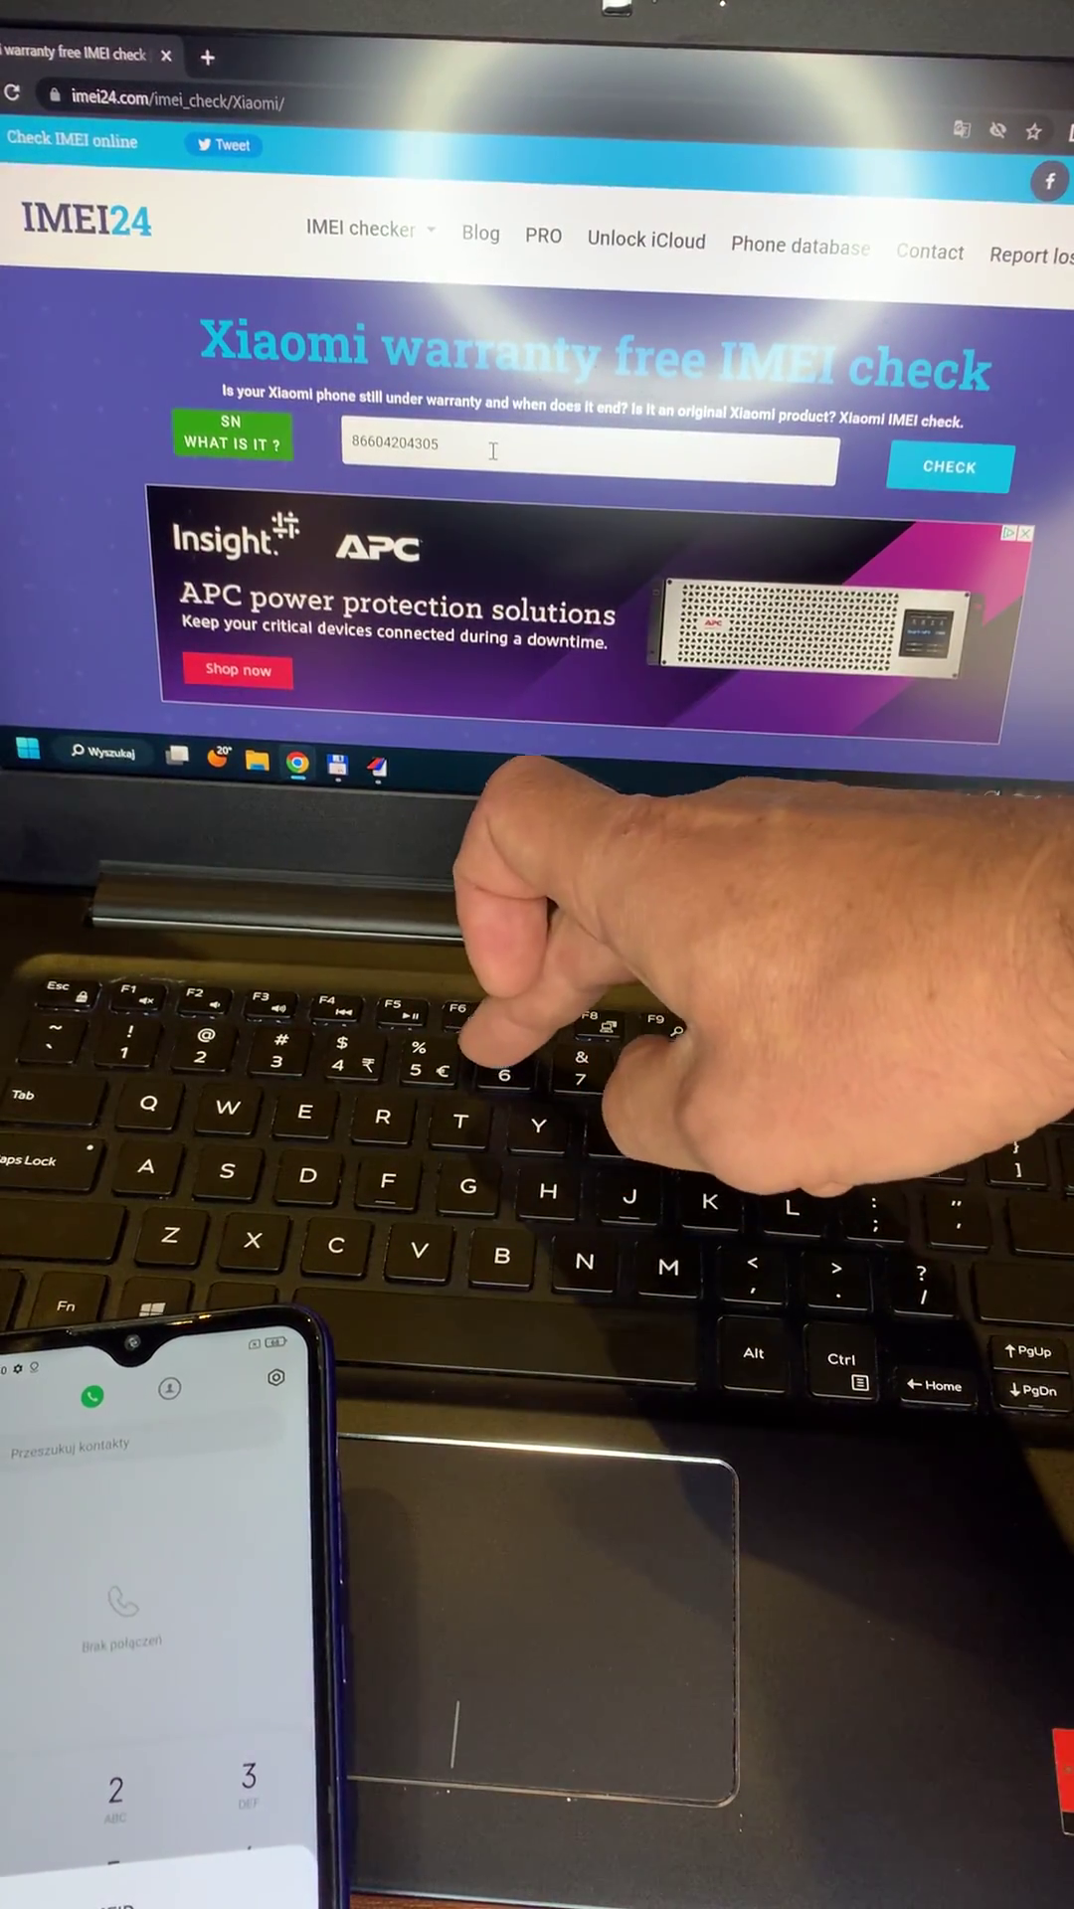
pyautogui.write('6063')
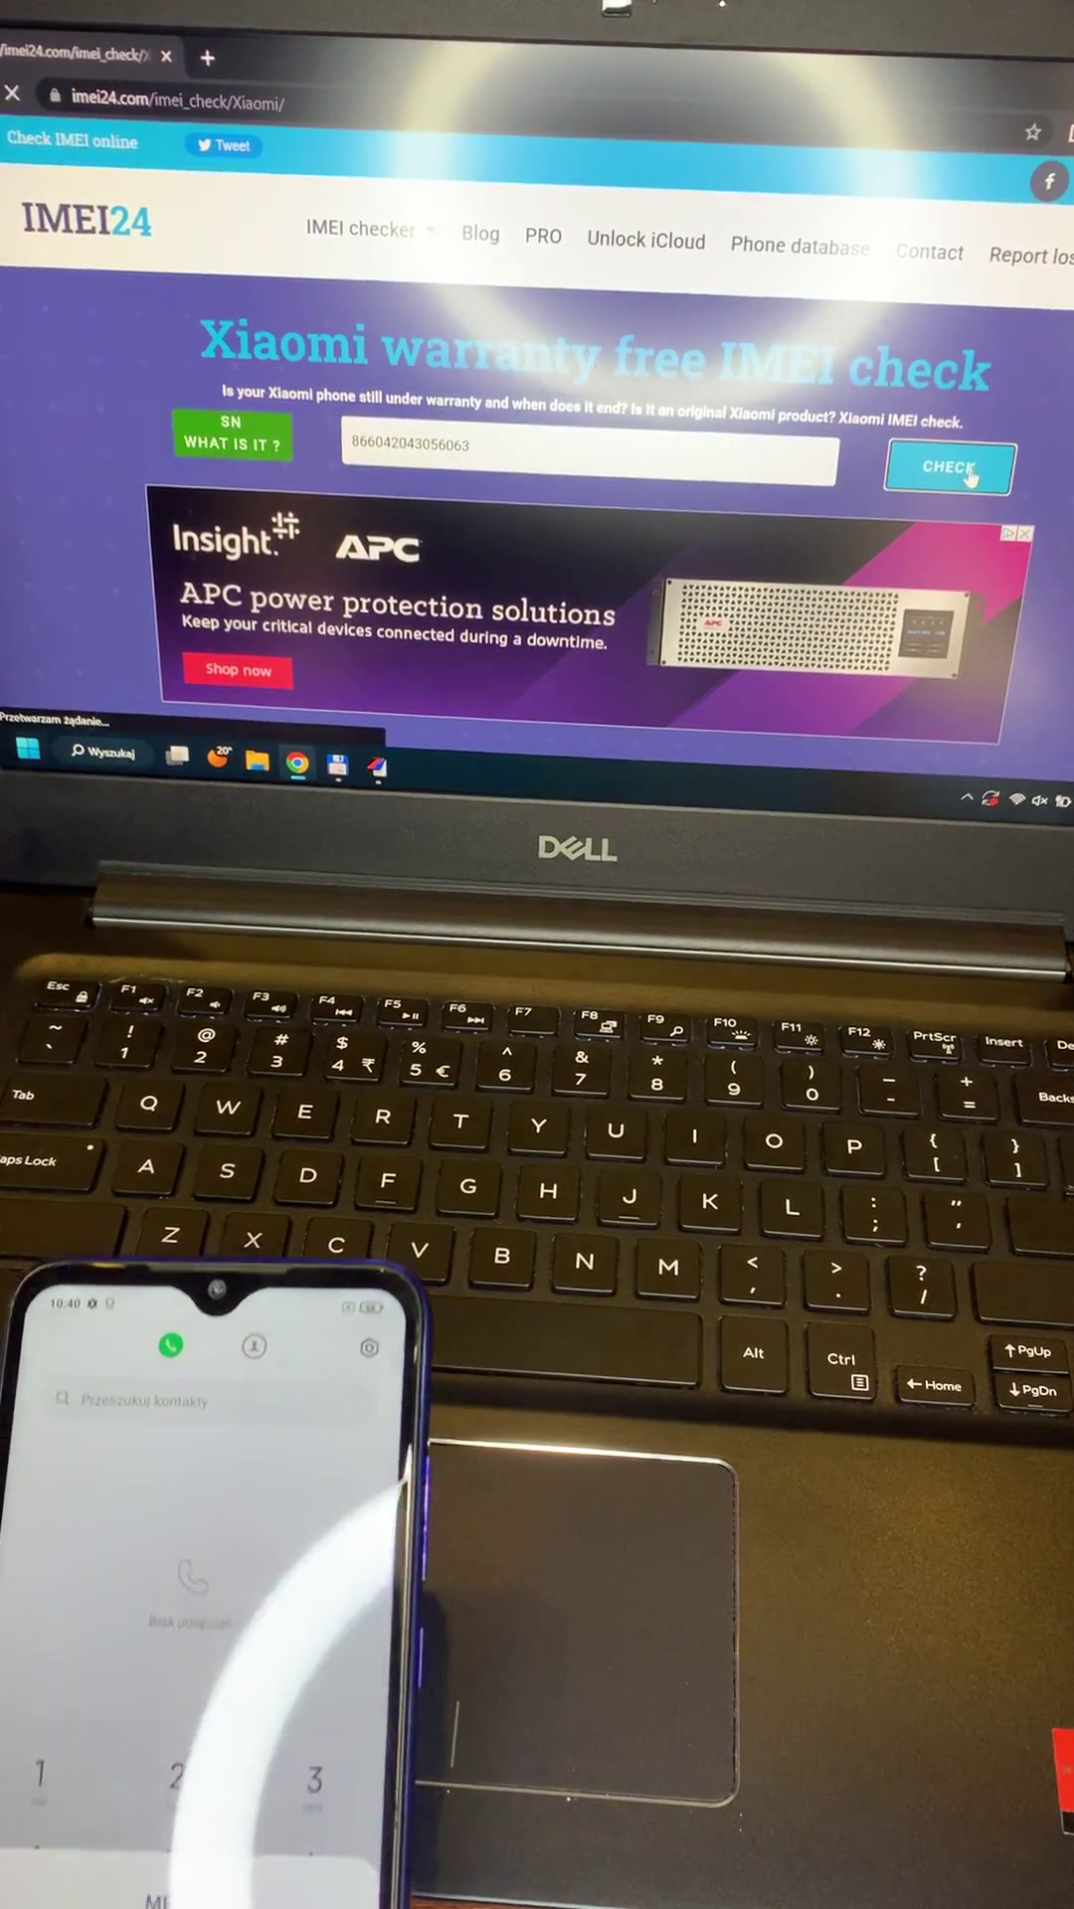
pyautogui.press('Return')
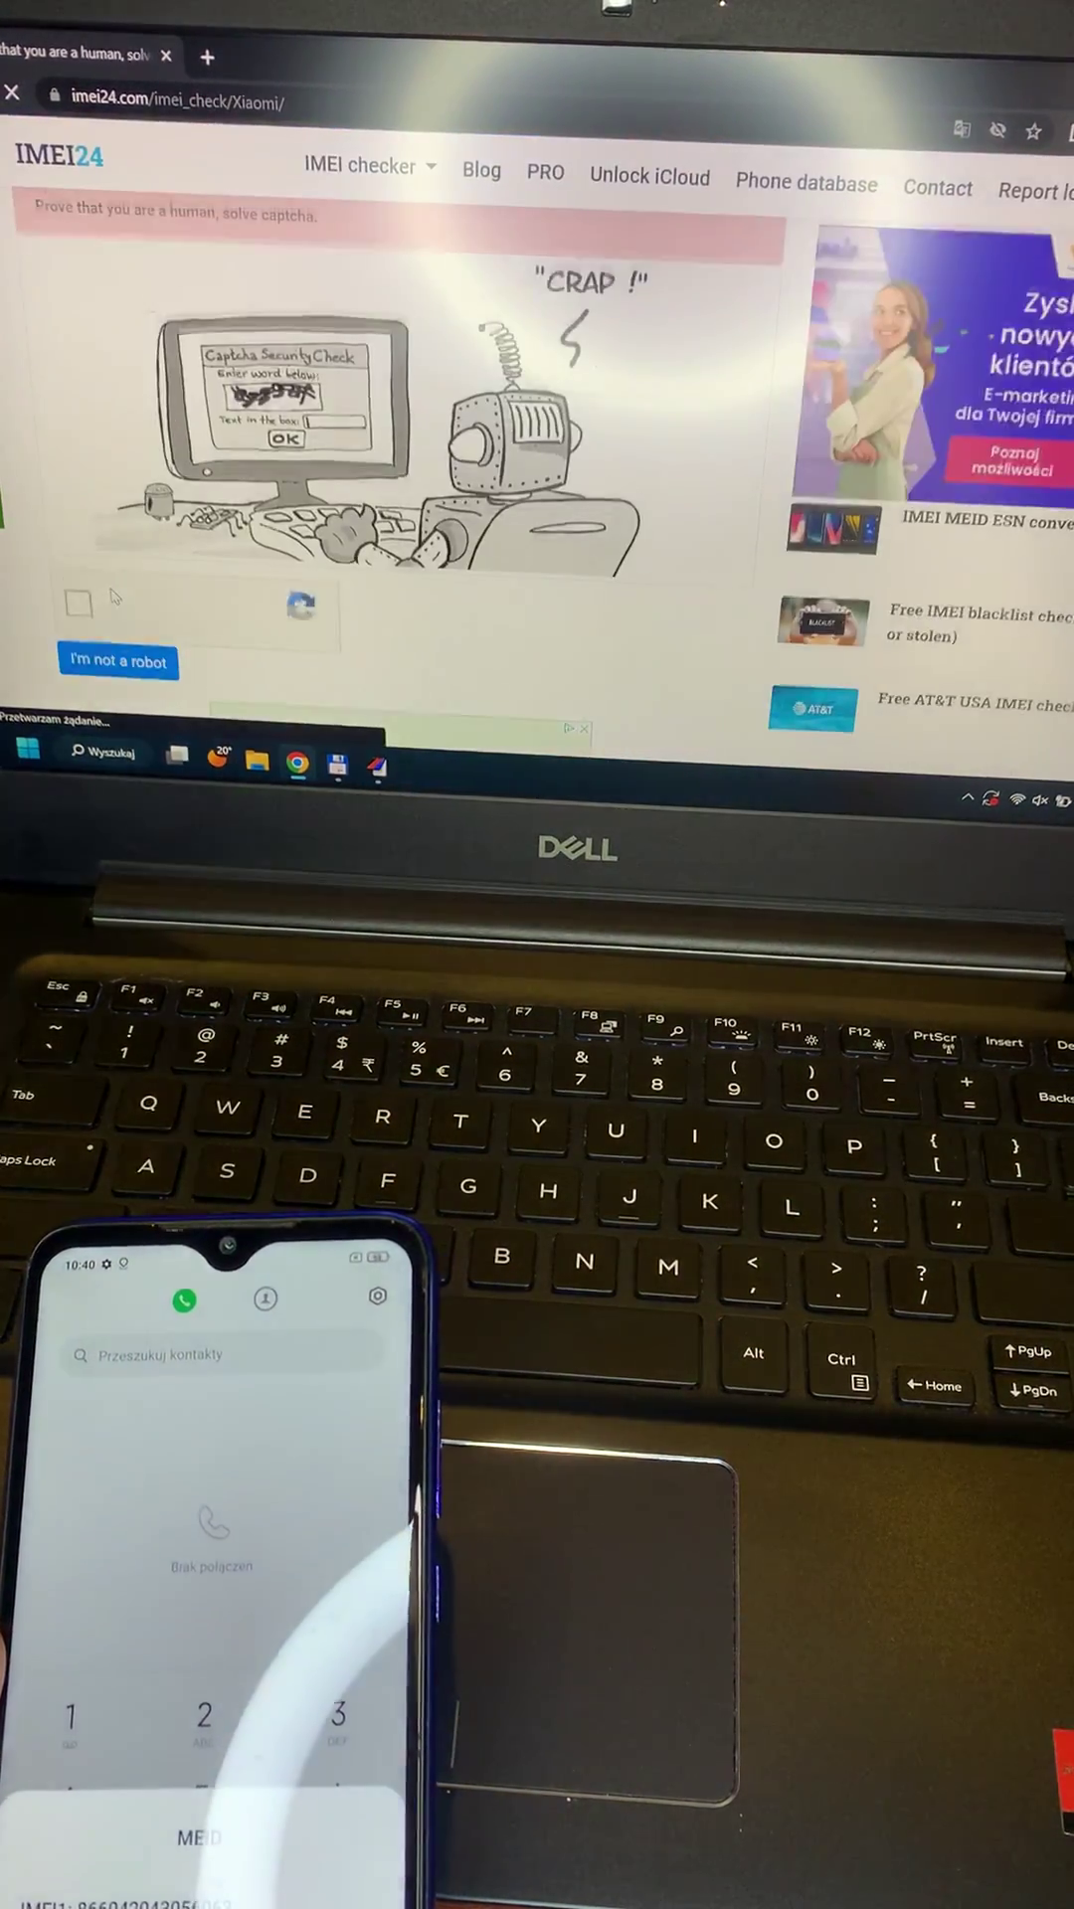
# Step: Pass the 'I'm not a robot' reCAPTCHA so the Xiaomi results report loads
pyautogui.click(72, 524)
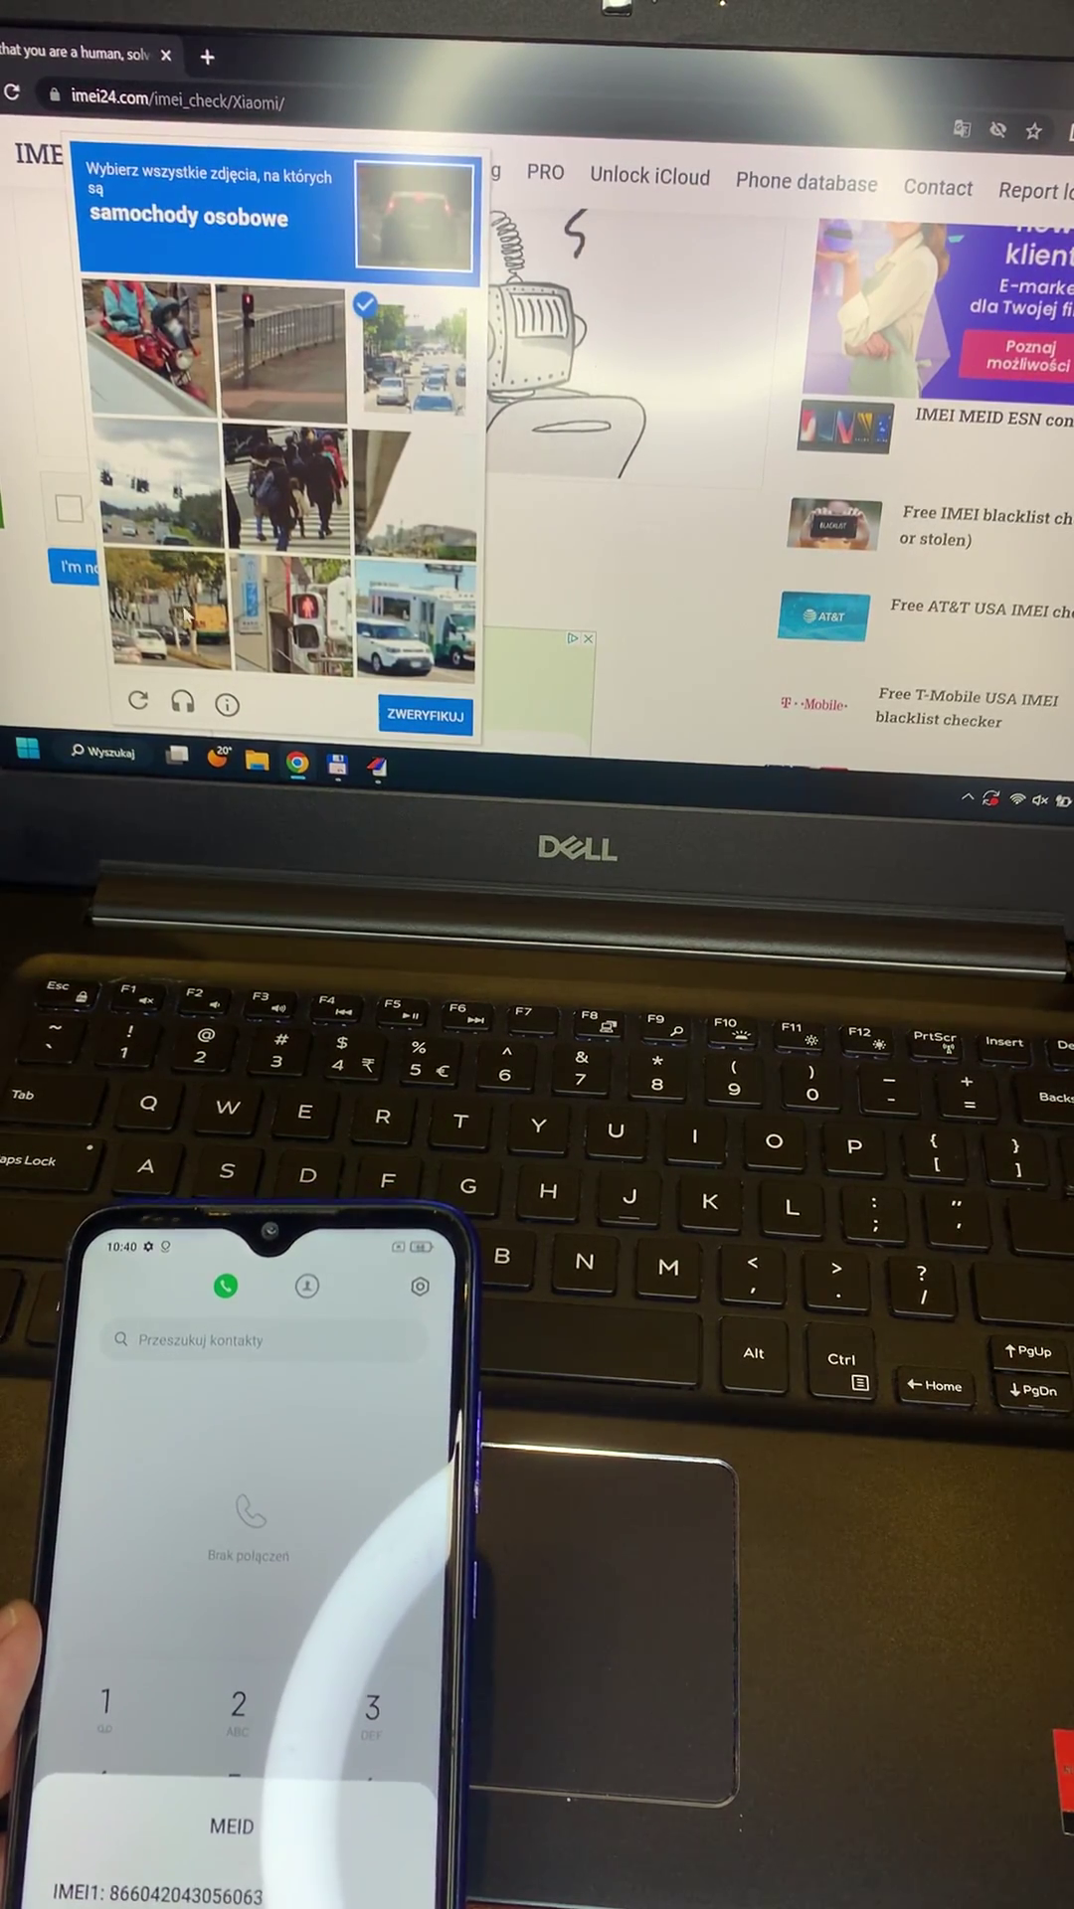
pyautogui.click(446, 716)
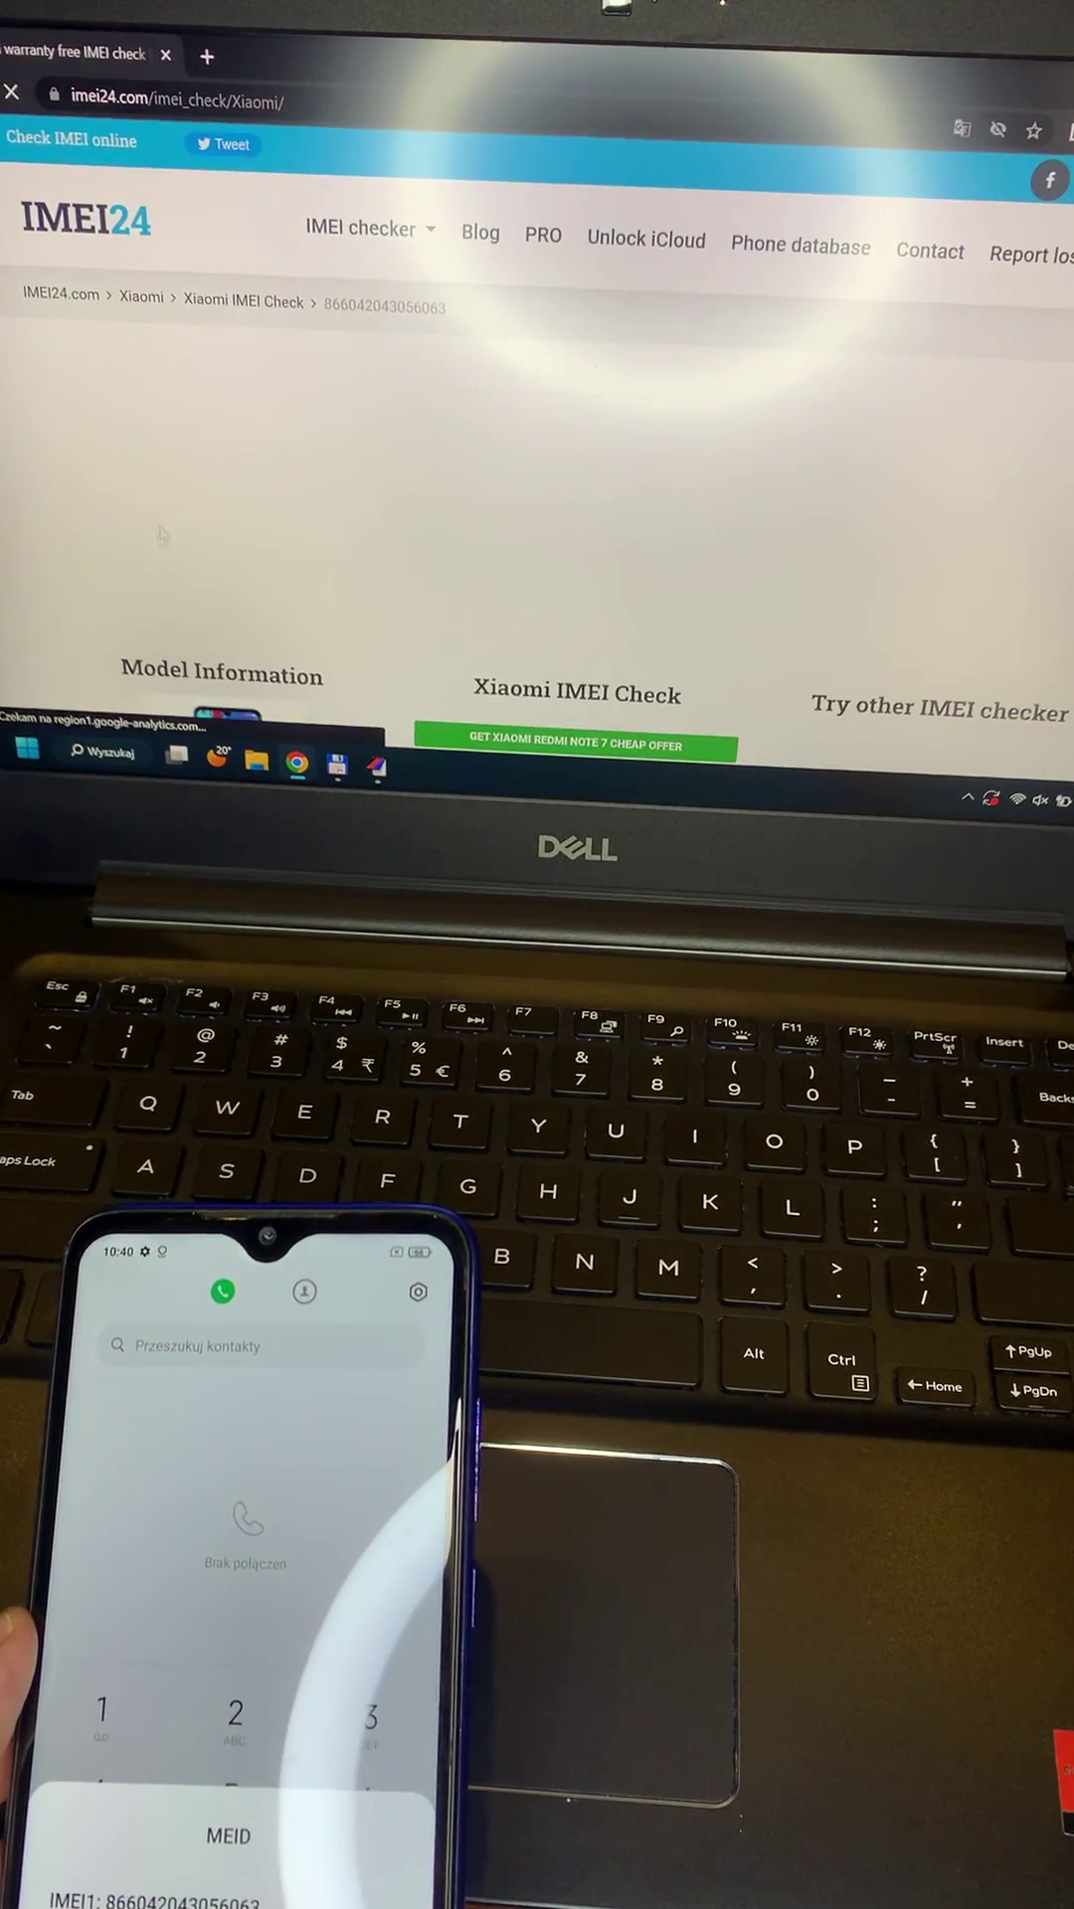
pyautogui.scroll(-5, 330, 447)
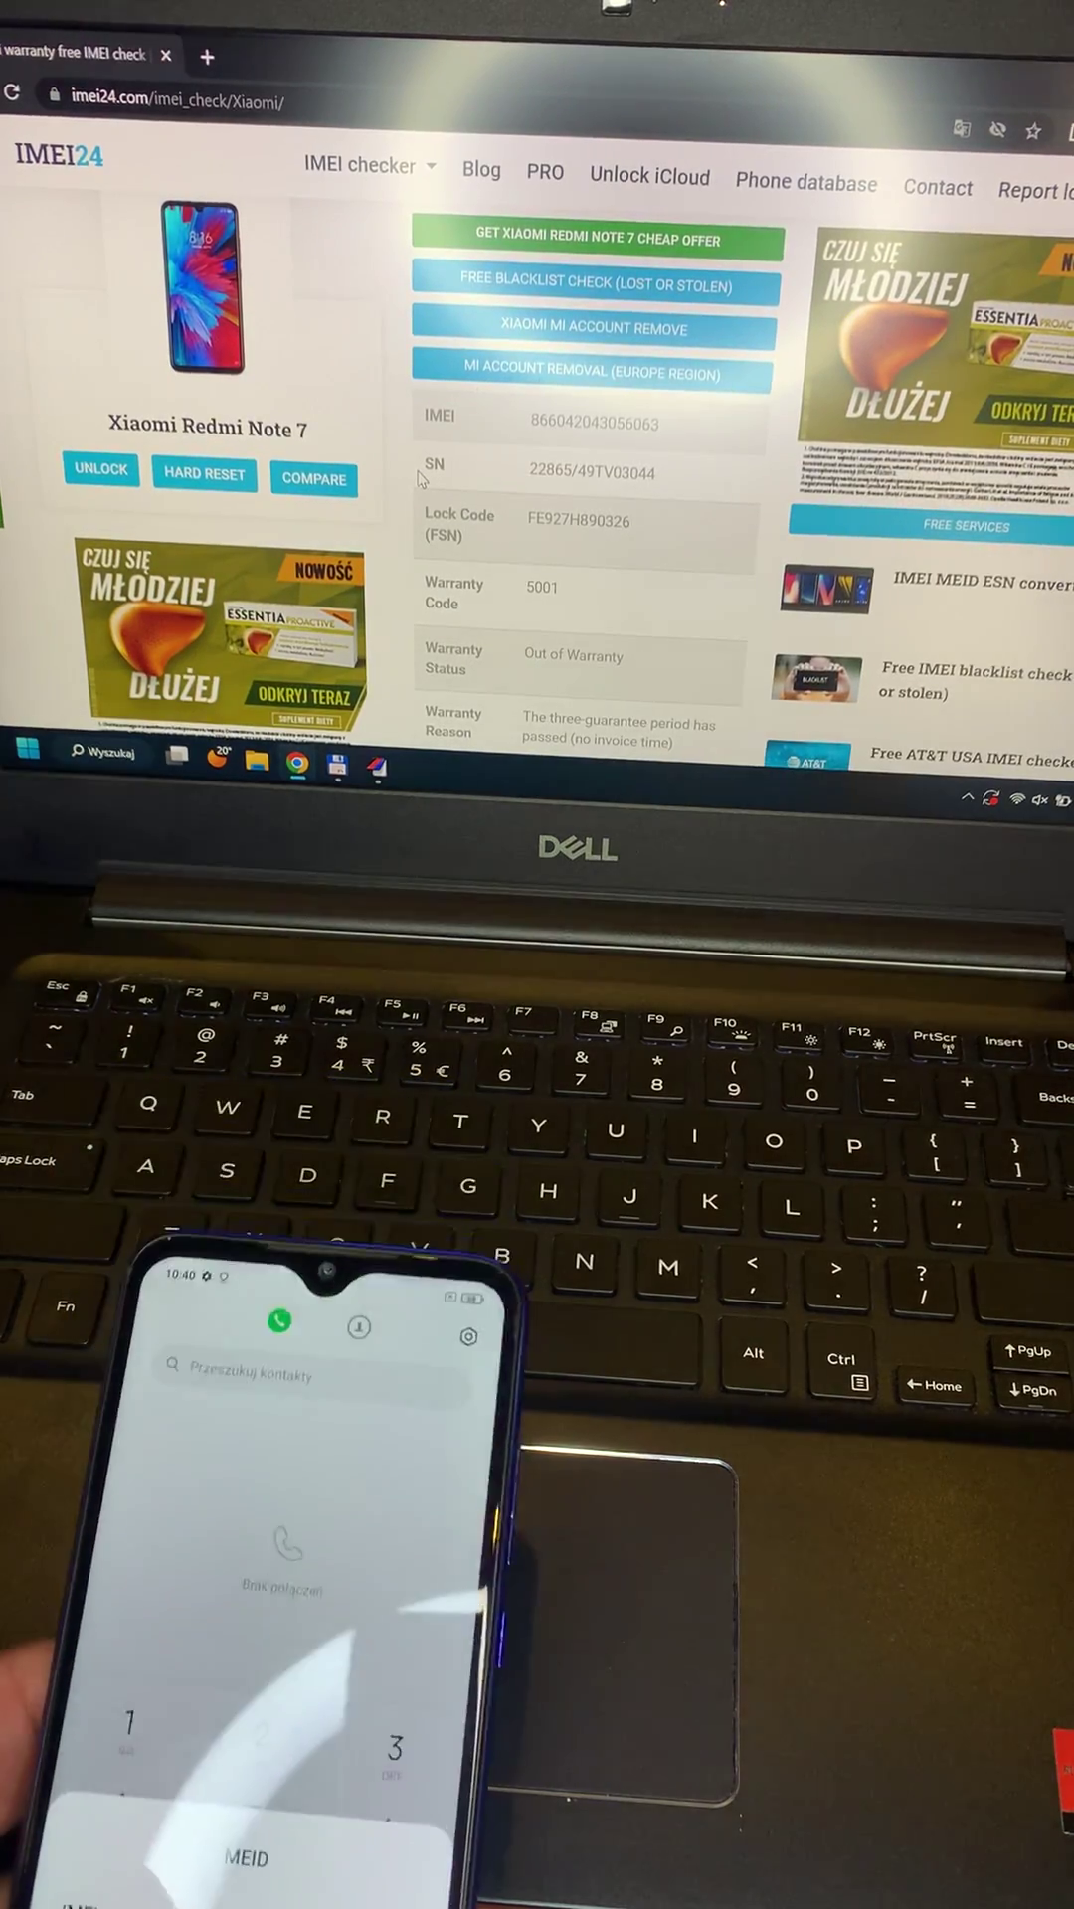
pyautogui.scroll(-2, 421, 479)
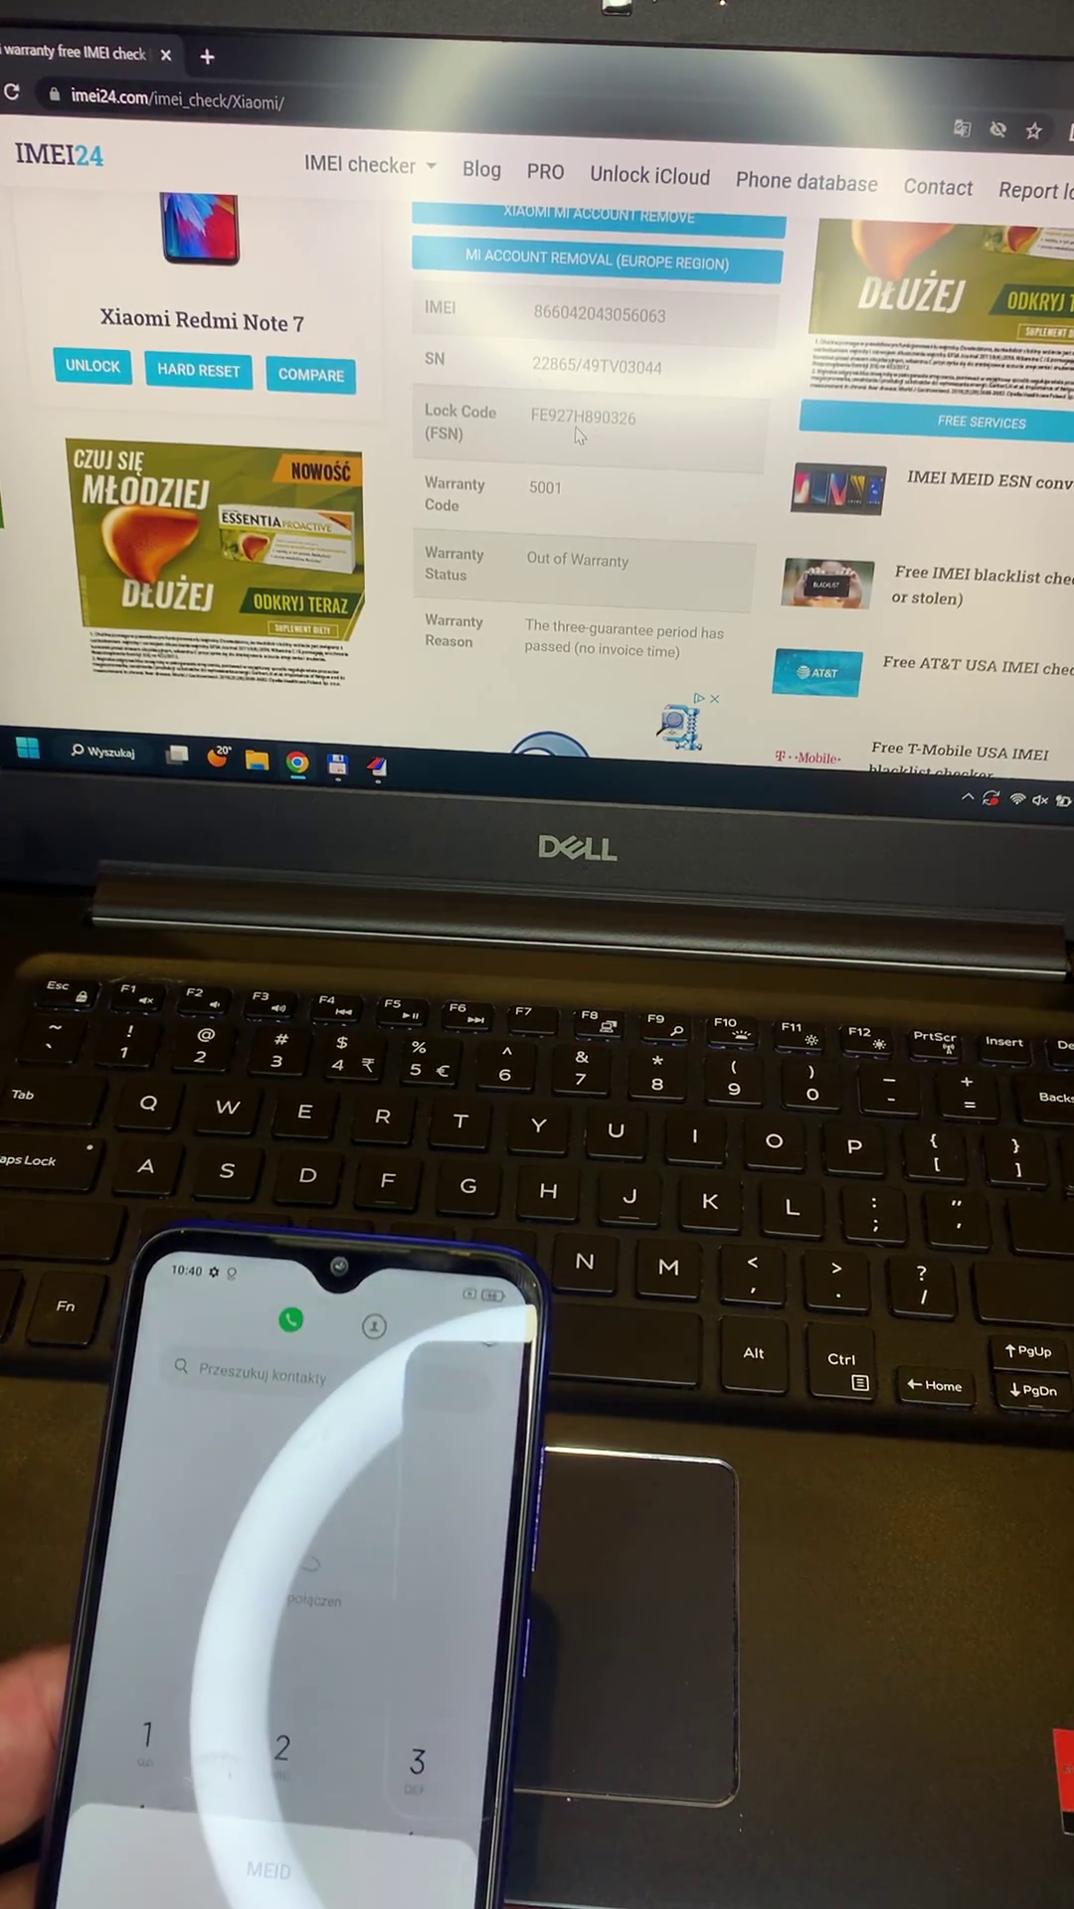
pyautogui.scroll(-2, 567, 447)
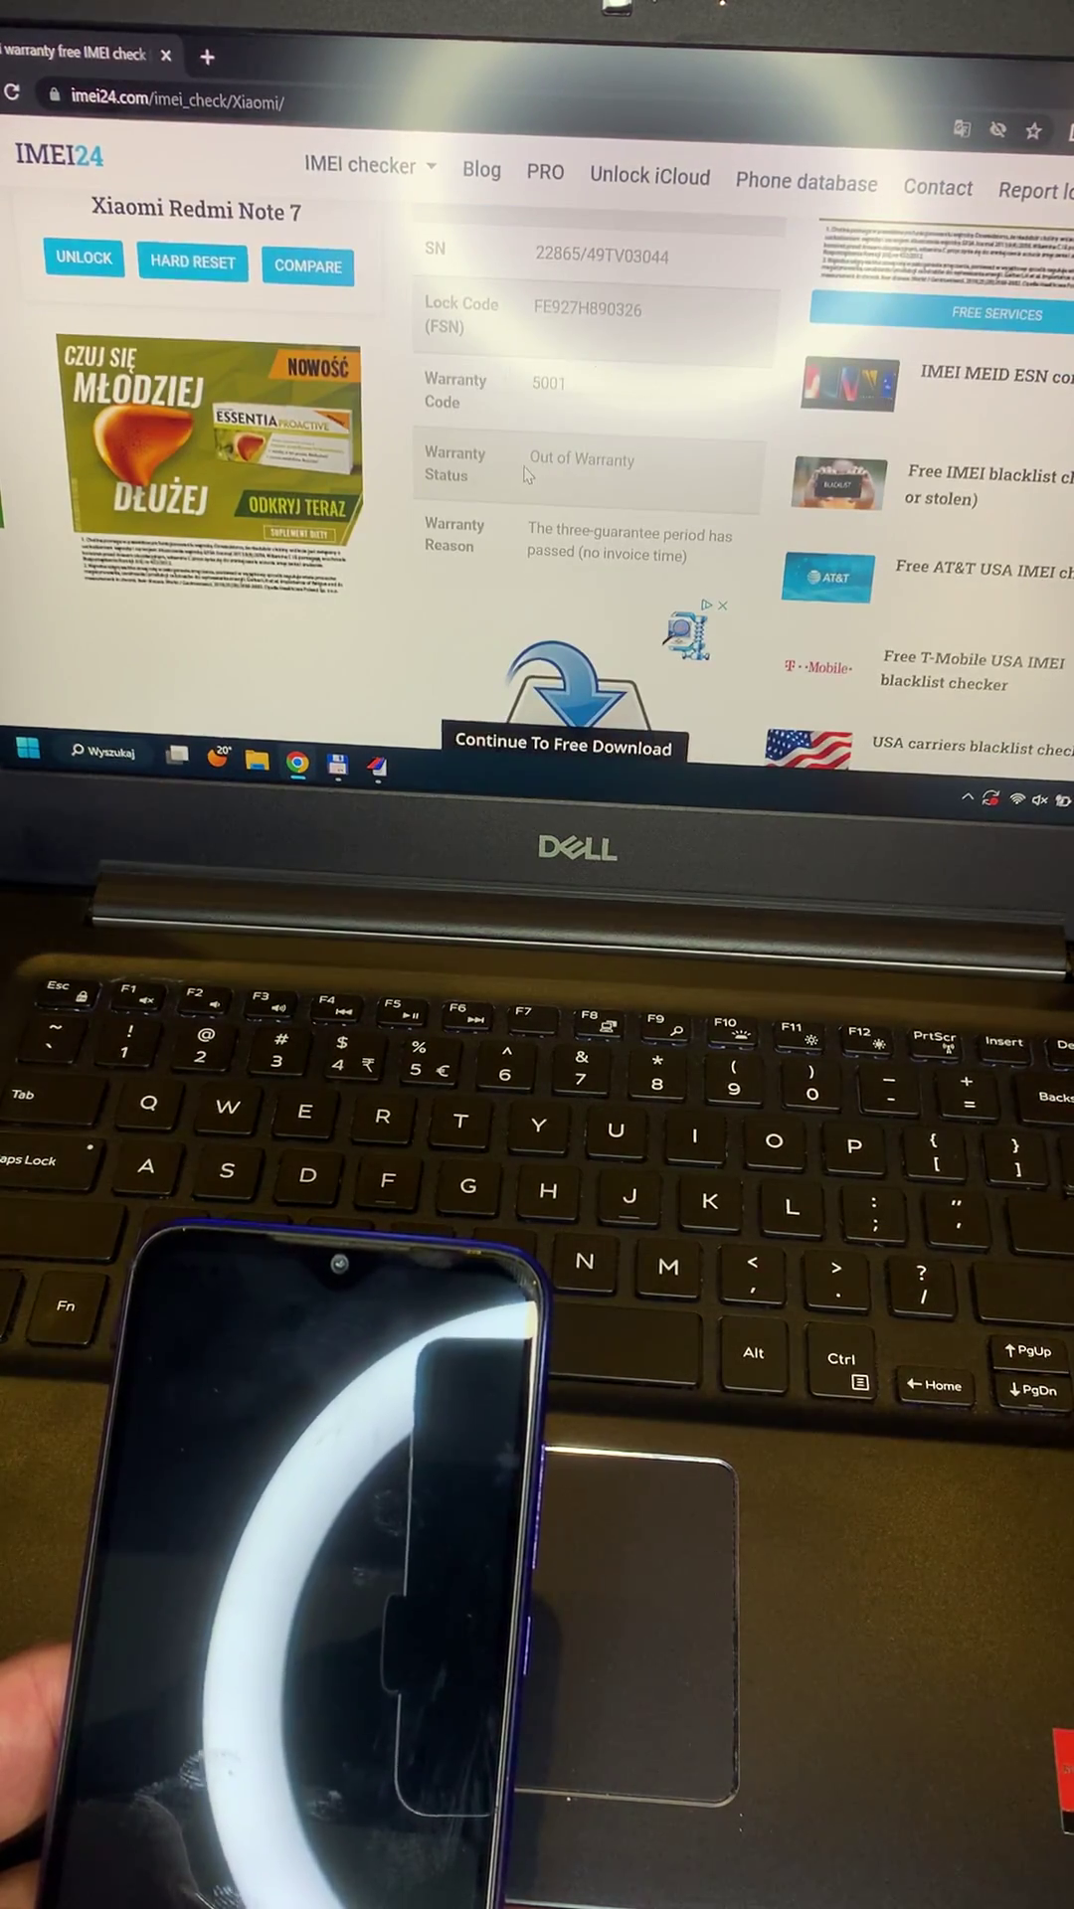
pyautogui.scroll(-3, 525, 474)
pyautogui.scroll(-3, 540, 512)
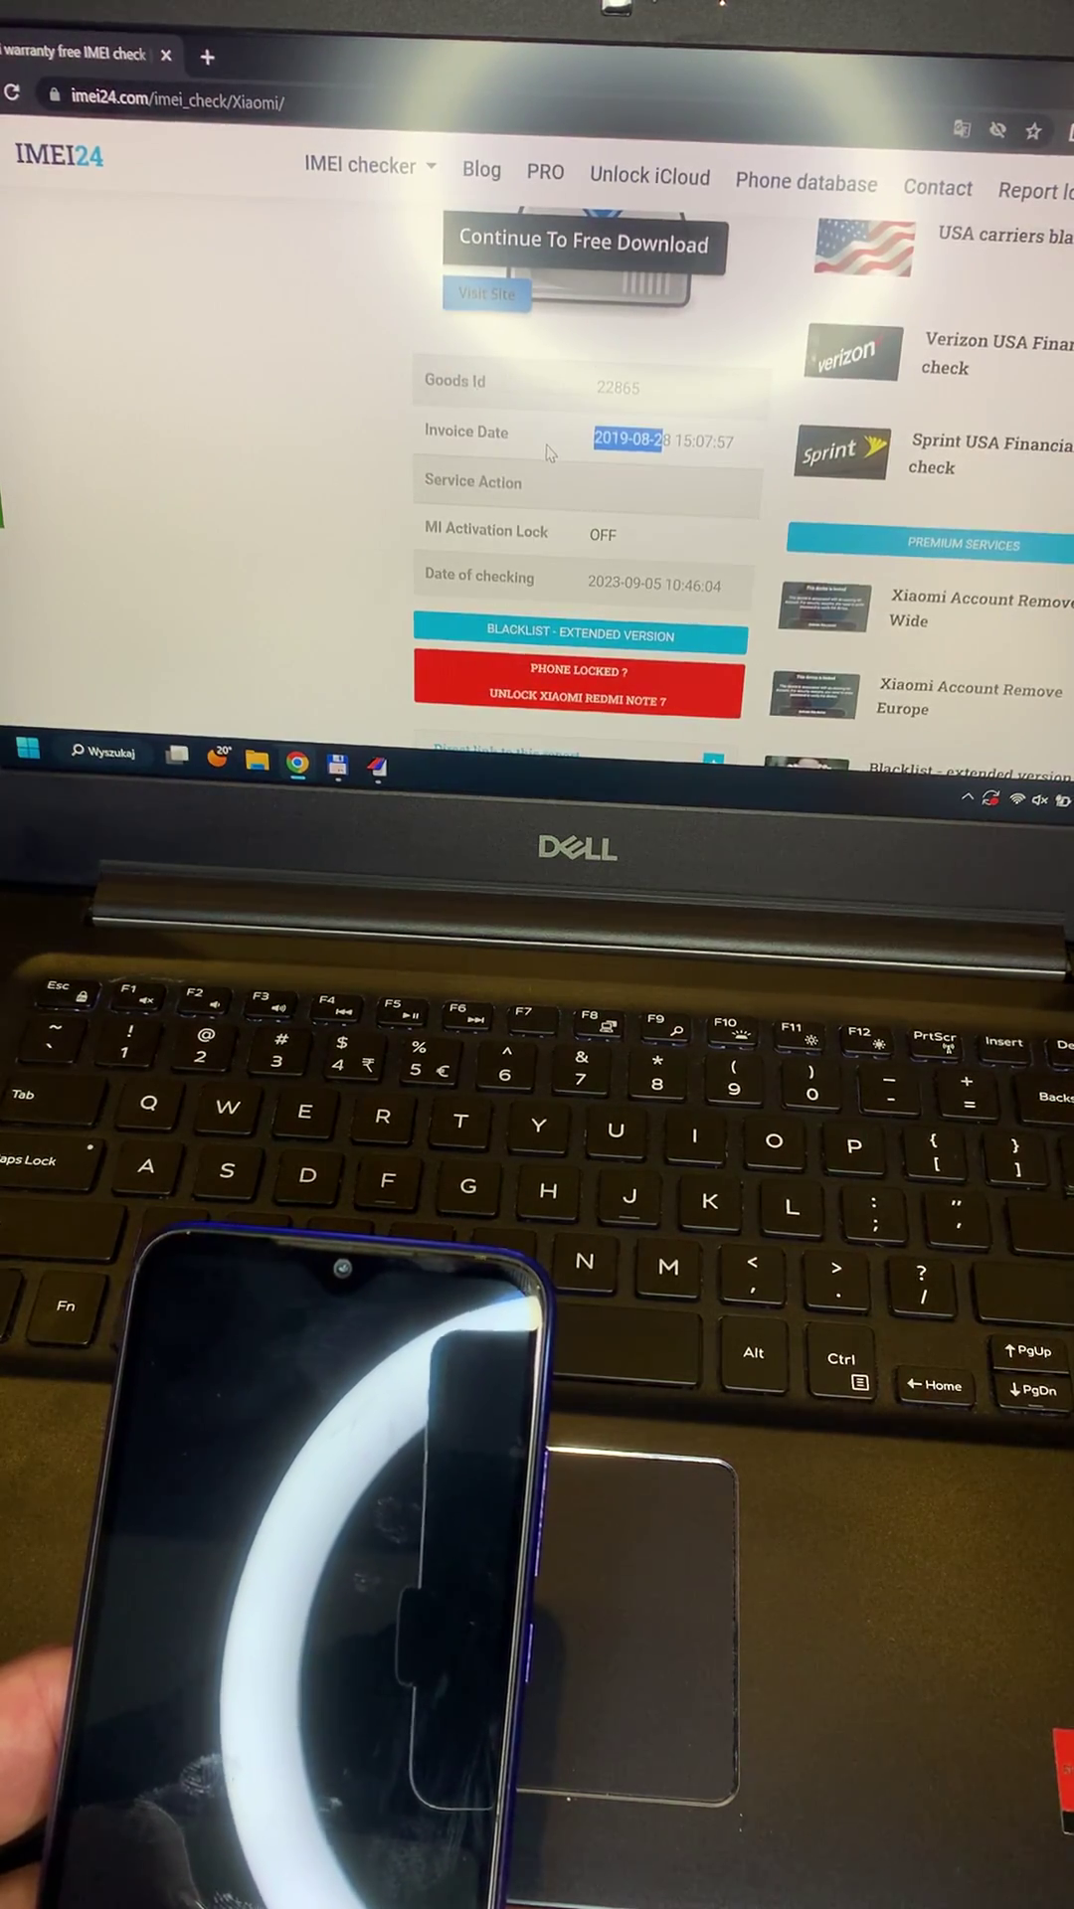
pyautogui.scroll(-1, 550, 454)
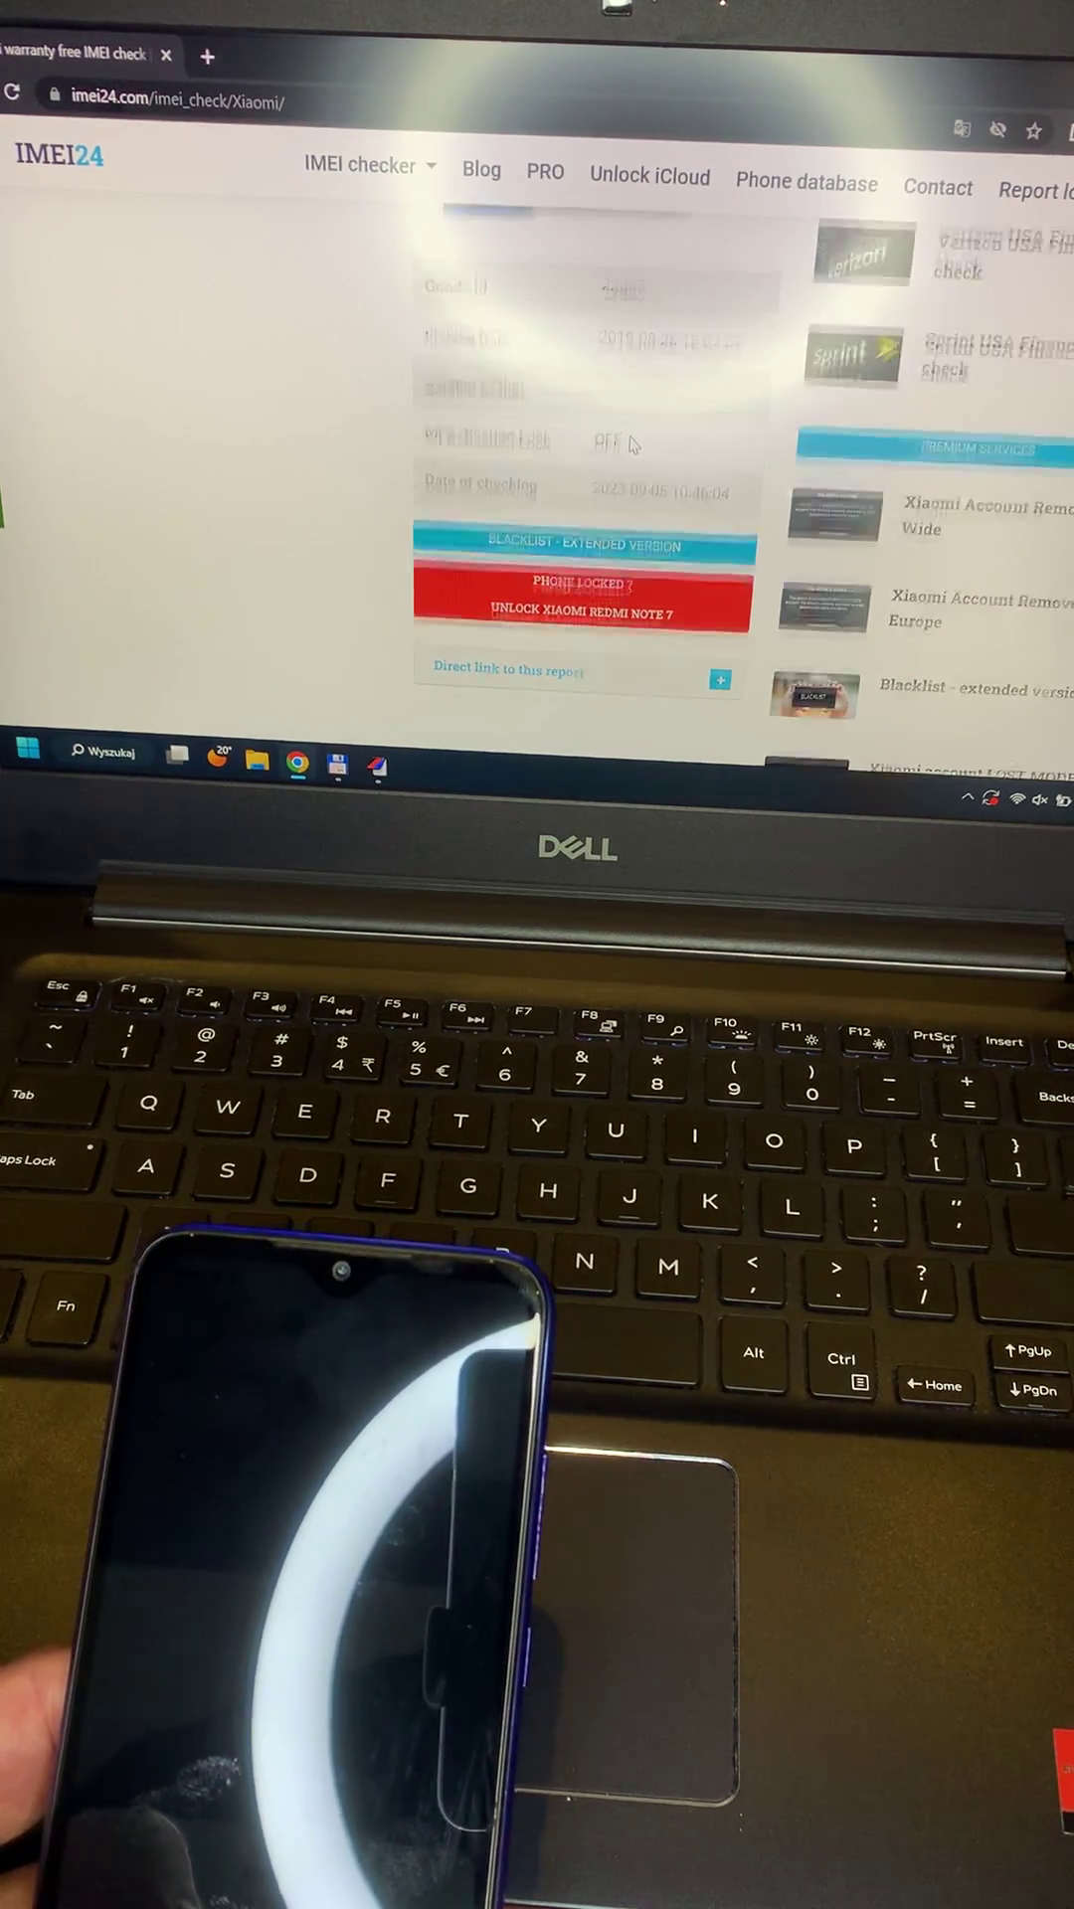
pyautogui.scroll(3, 633, 443)
pyautogui.scroll(3, 597, 448)
pyautogui.scroll(3, 431, 474)
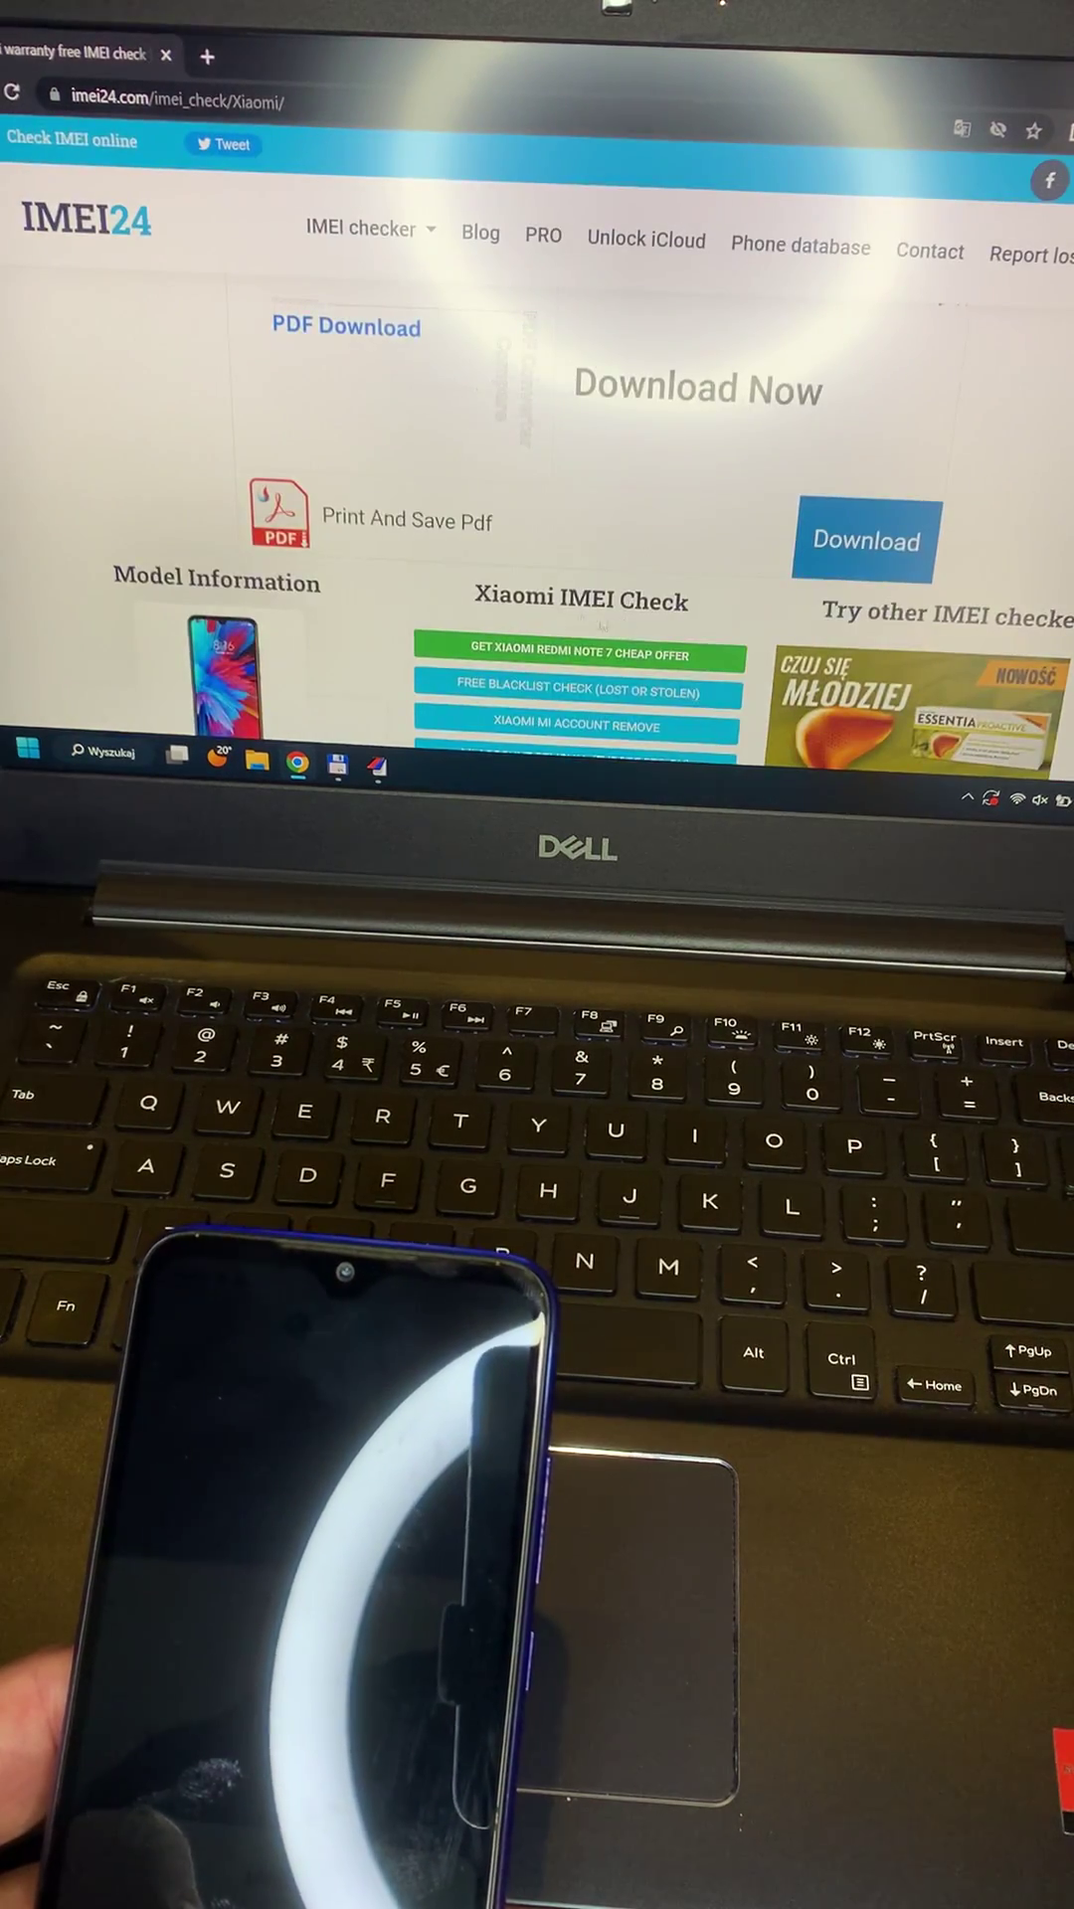
pyautogui.scroll(1, 603, 623)
# Step: Review the Redmi Note 7 report (Out of Warranty, Mi Activation Lock OFF), then return to the blank Xiaomi form
pyautogui.click(246, 313)
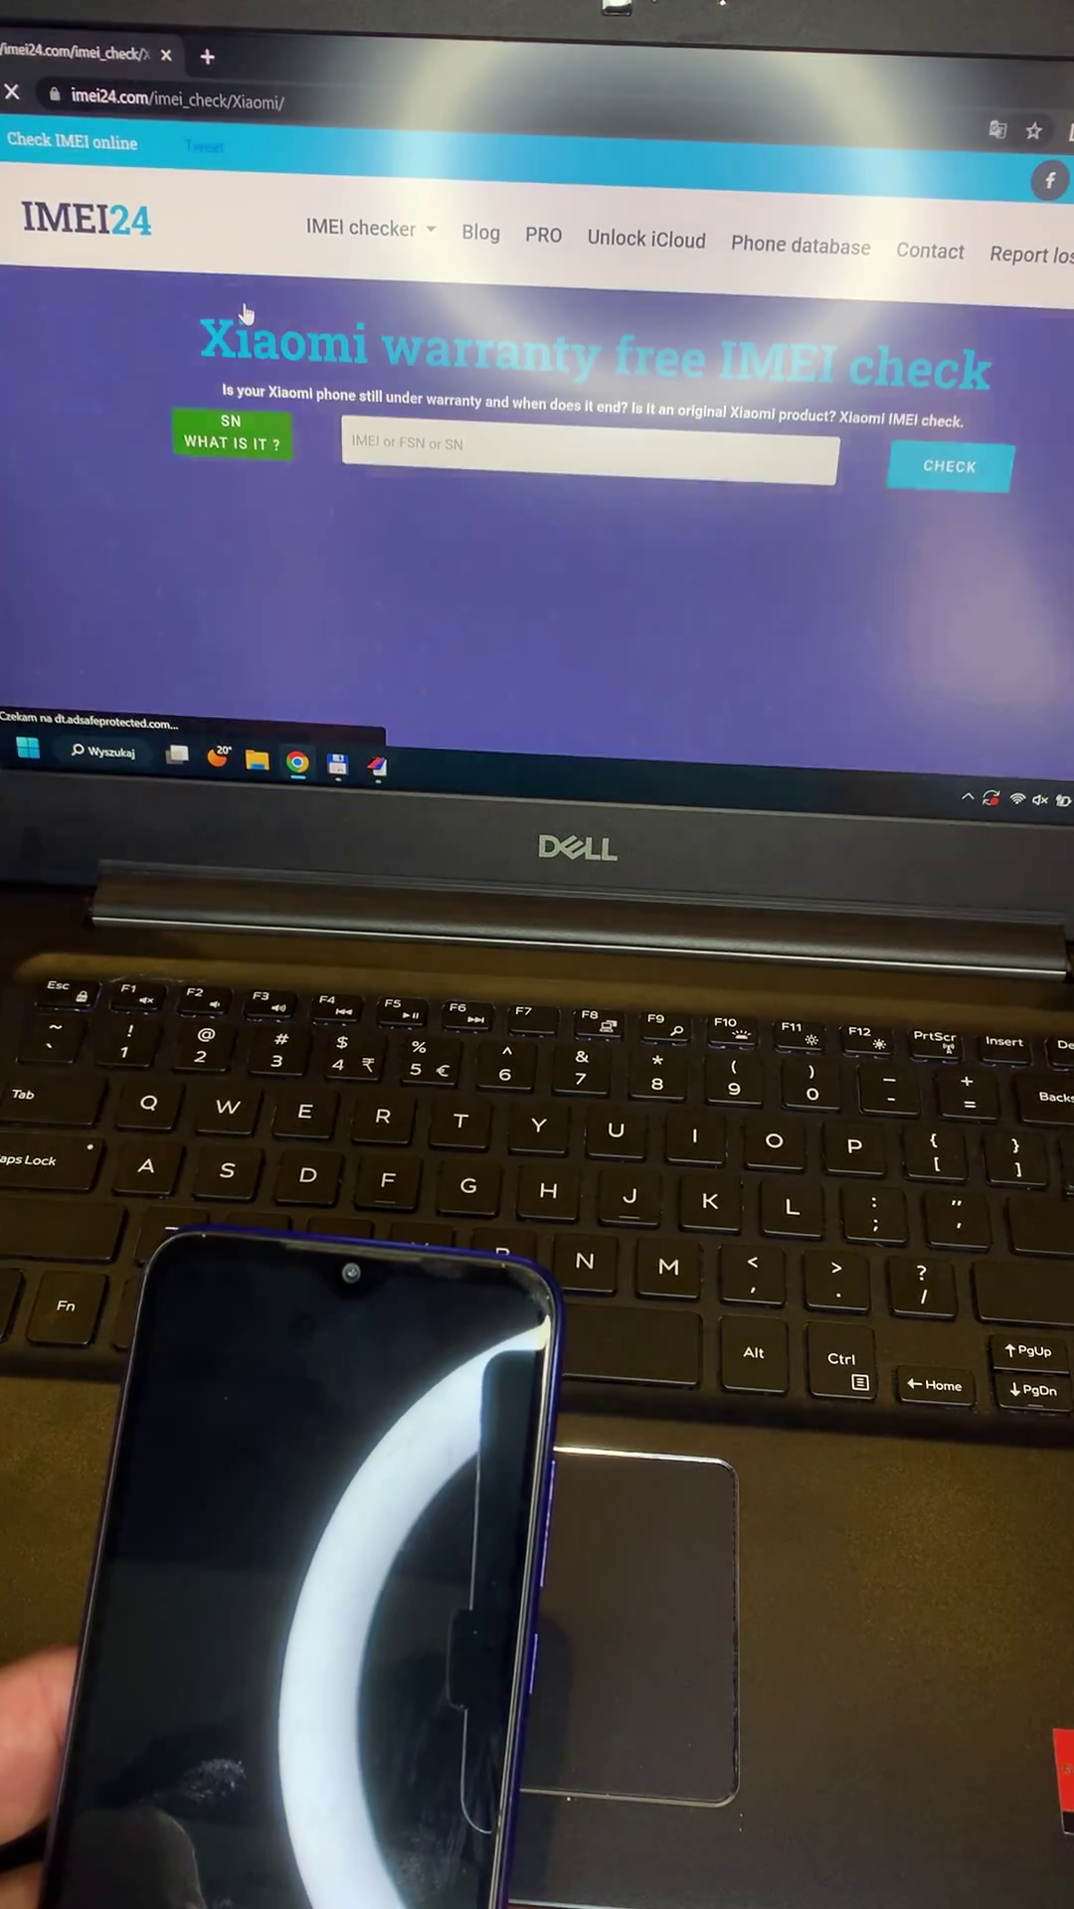